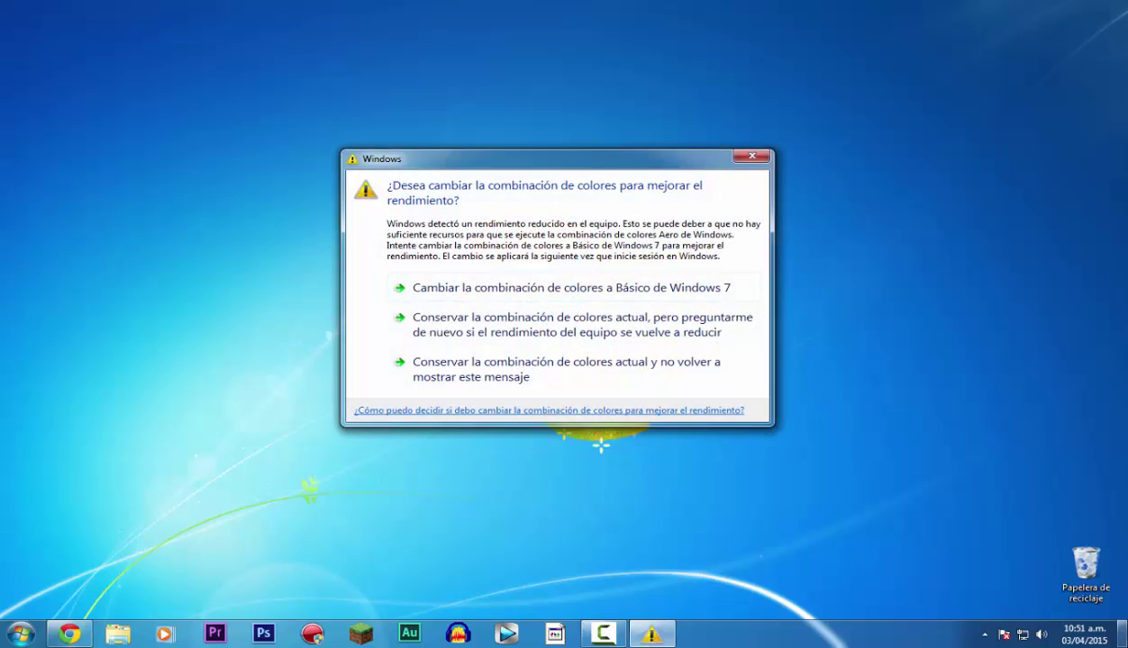
- Dismiss the Windows color scheme prompt, switch to Chrome and open the SlimCleaner Free download page from slimcleaner.com
{"action": "left_click", "coordinate": [739, 163]}
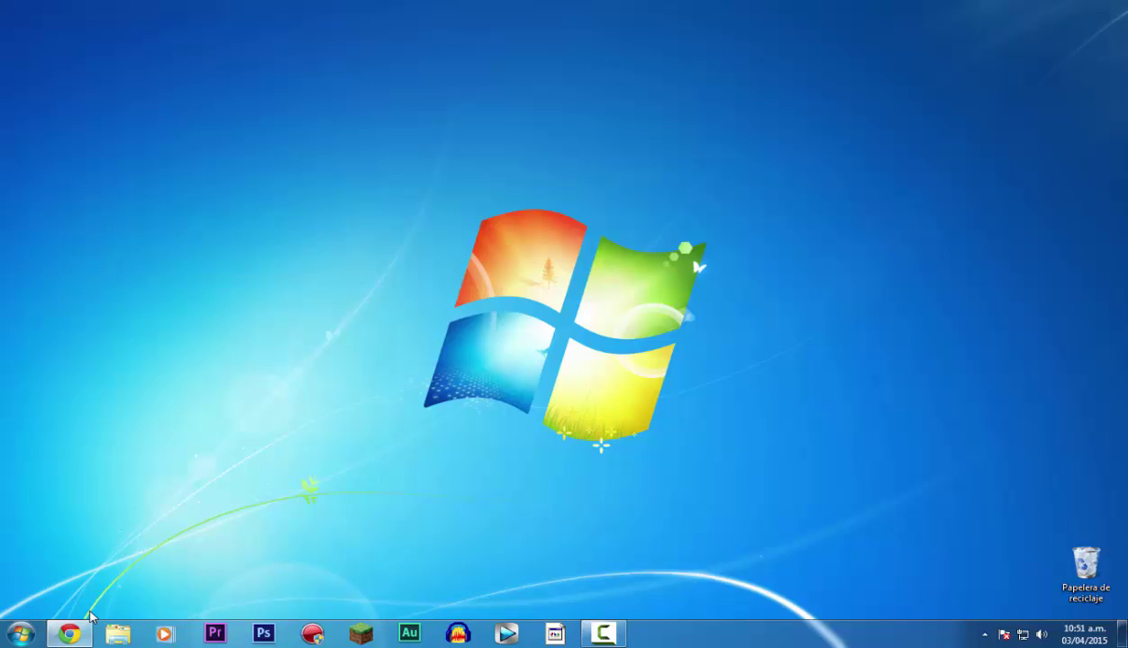
{"action": "left_click", "coordinate": [68, 631]}
{"action": "left_click", "coordinate": [102, 7]}
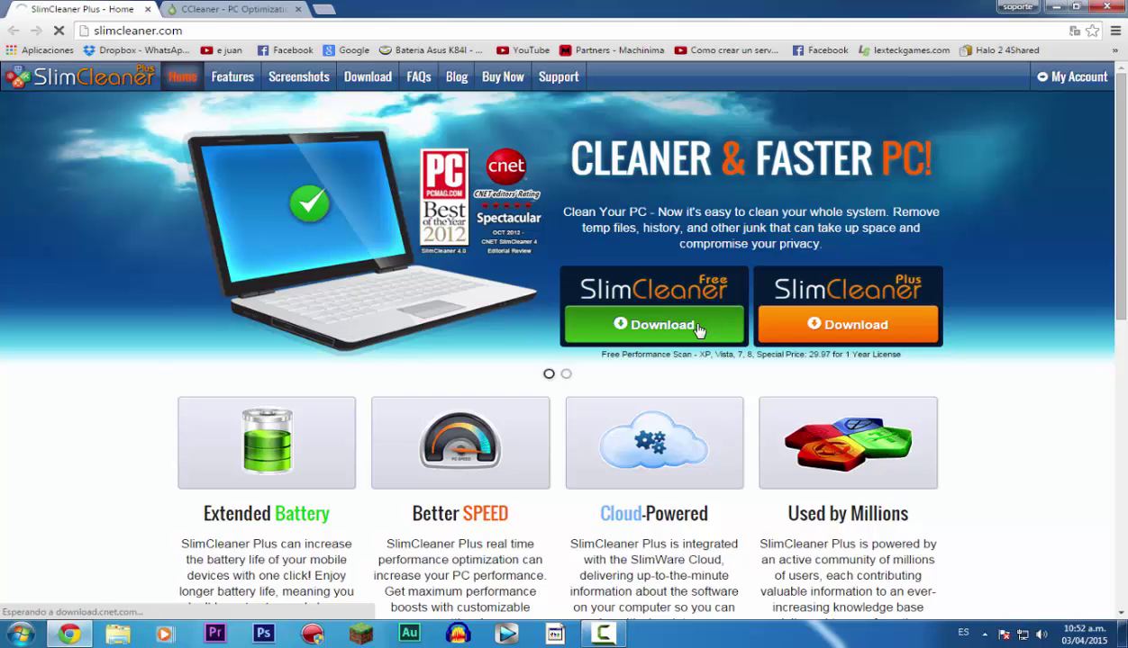
{"action": "left_click", "coordinate": [629, 322]}
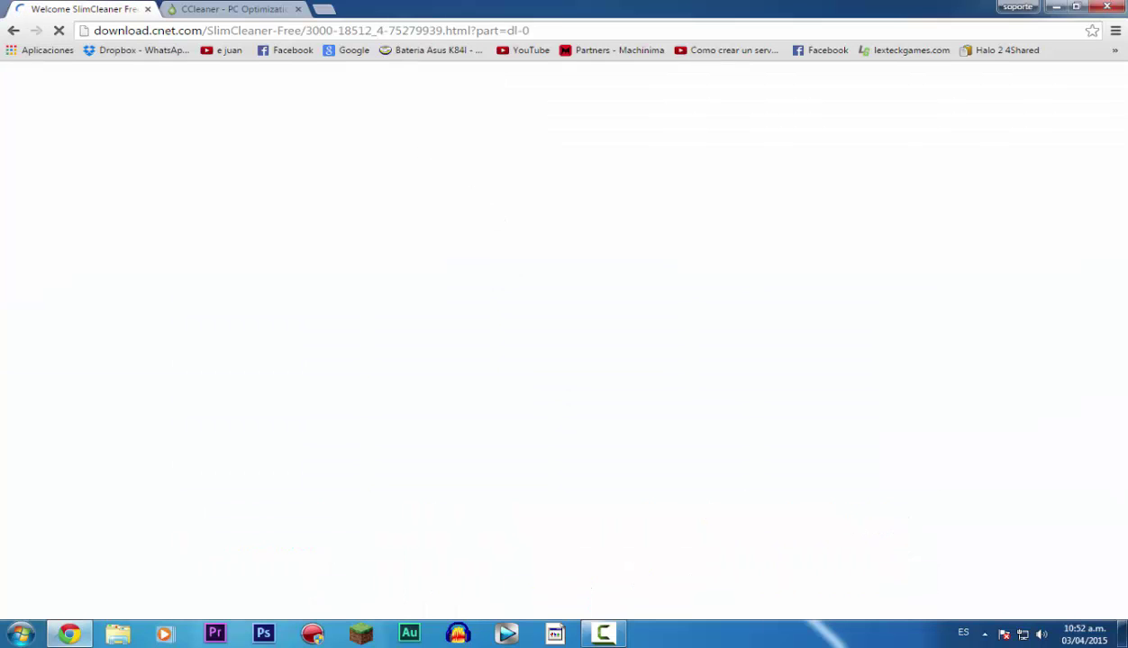
- View the Piriform CCleaner page in the other browser tab, then return to the SlimCleaner Free page
{"action": "left_click", "coordinate": [167, 9]}
{"action": "left_click", "coordinate": [102, 7]}
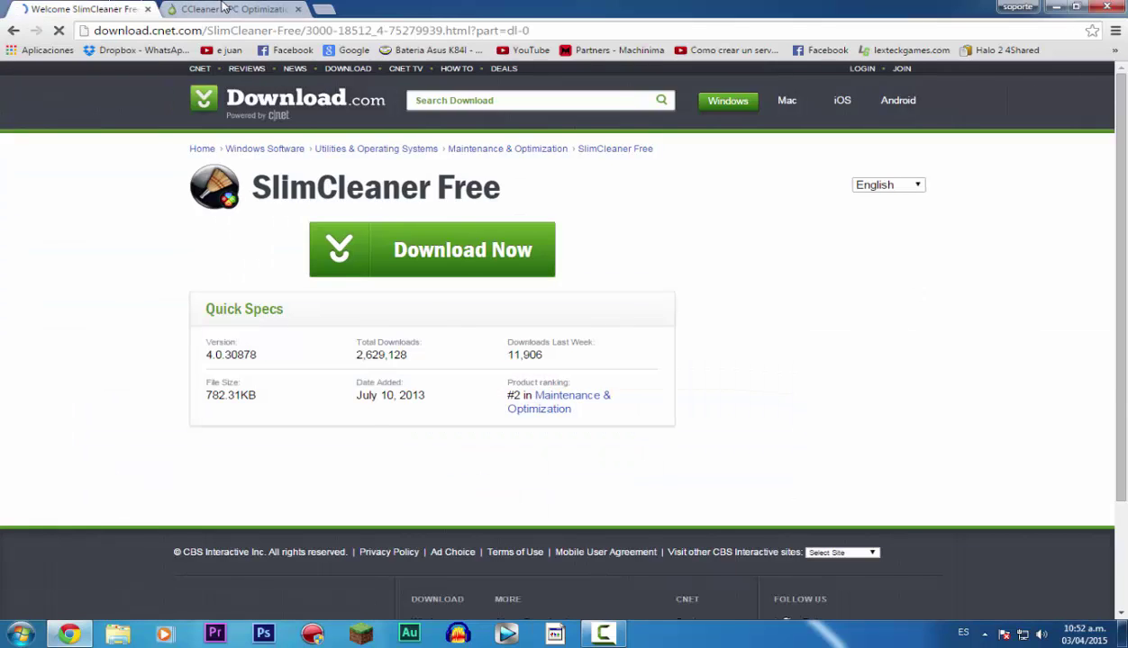
{"action": "key", "text": "ctrl+Tab"}
{"action": "left_click", "coordinate": [129, 7]}
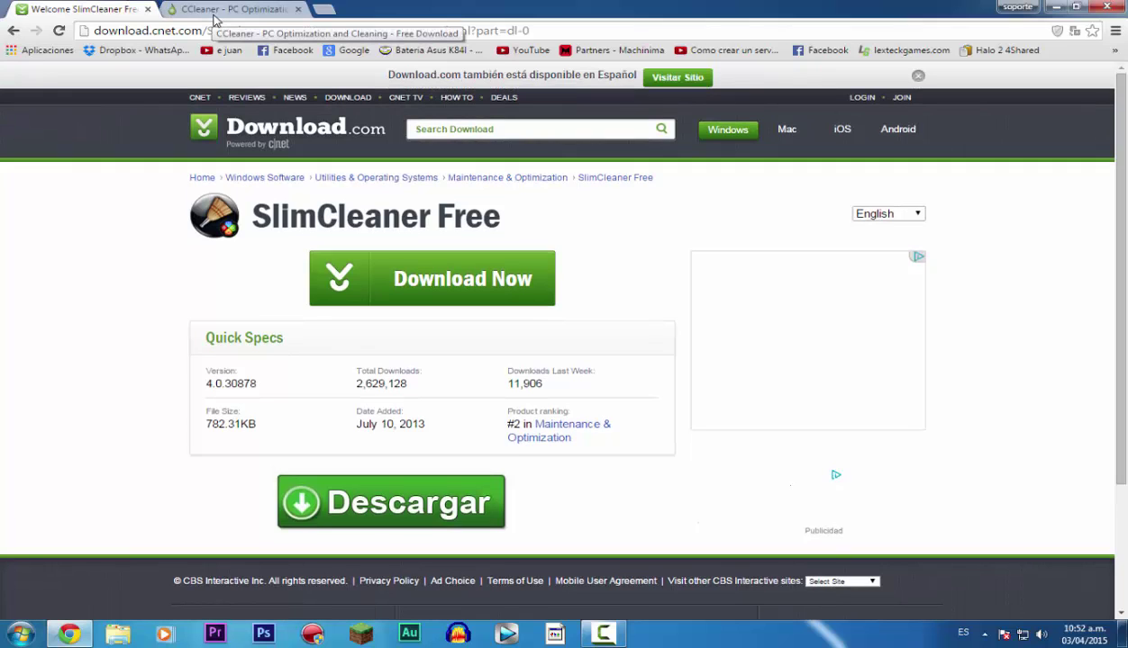
{"action": "left_click", "coordinate": [213, 12]}
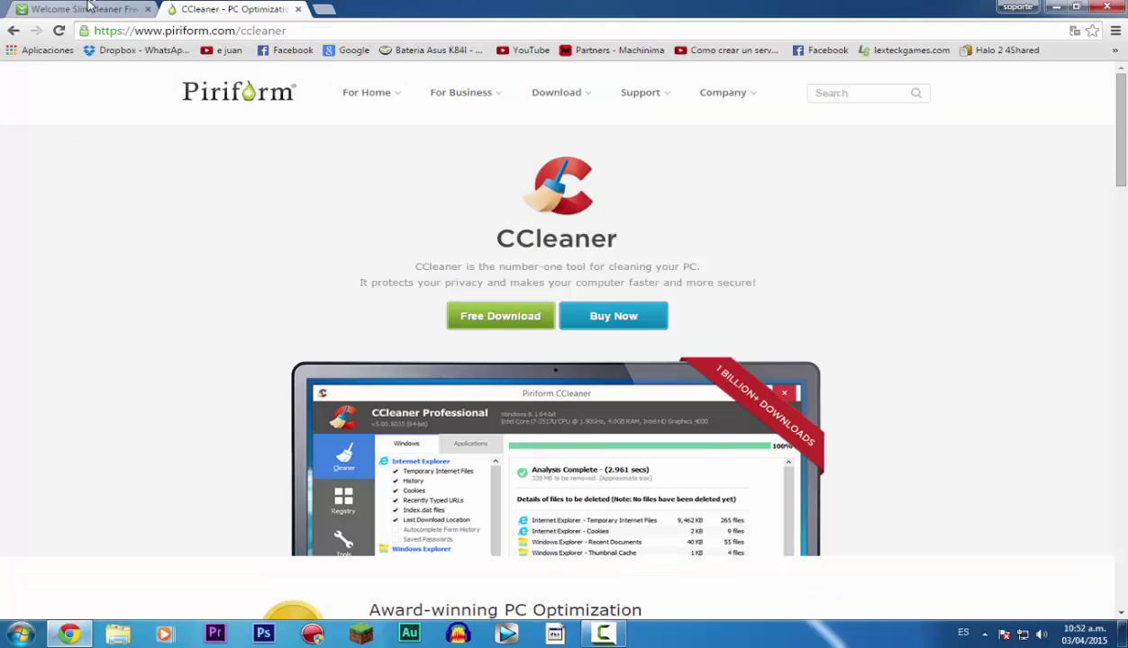
{"action": "left_click", "coordinate": [87, 7]}
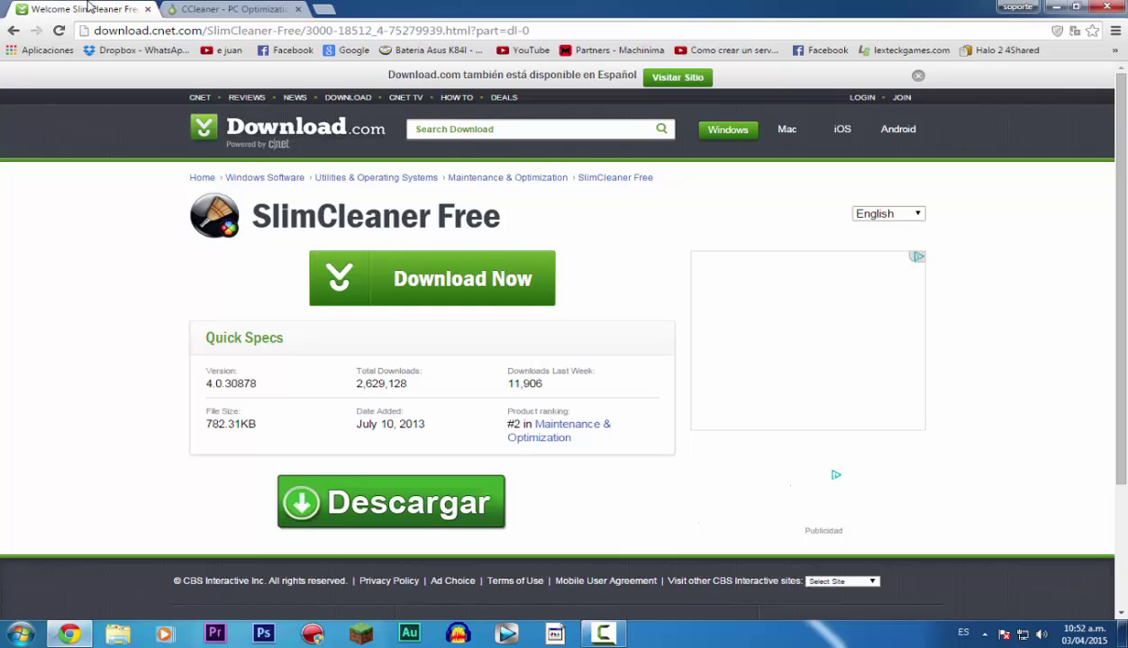
- Download SlimCleaner-setup.exe, keeping the file, and install it by accepting the license and finishing with Launch SlimCleaner now enabled
{"action": "left_click", "coordinate": [475, 289]}
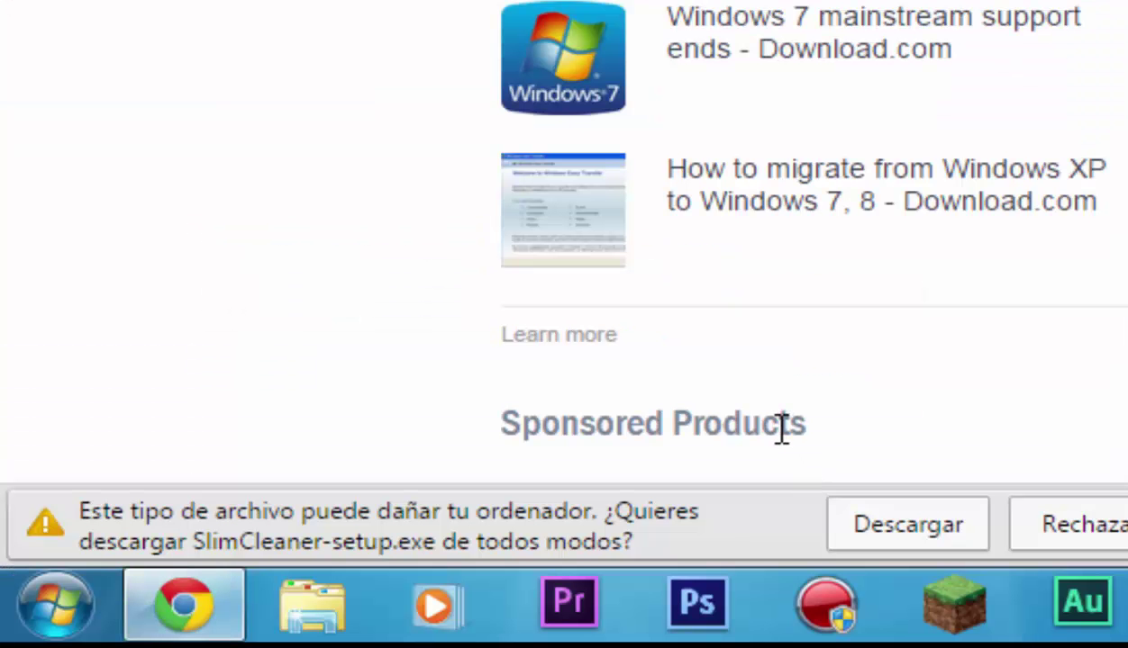
{"action": "left_click", "coordinate": [868, 516]}
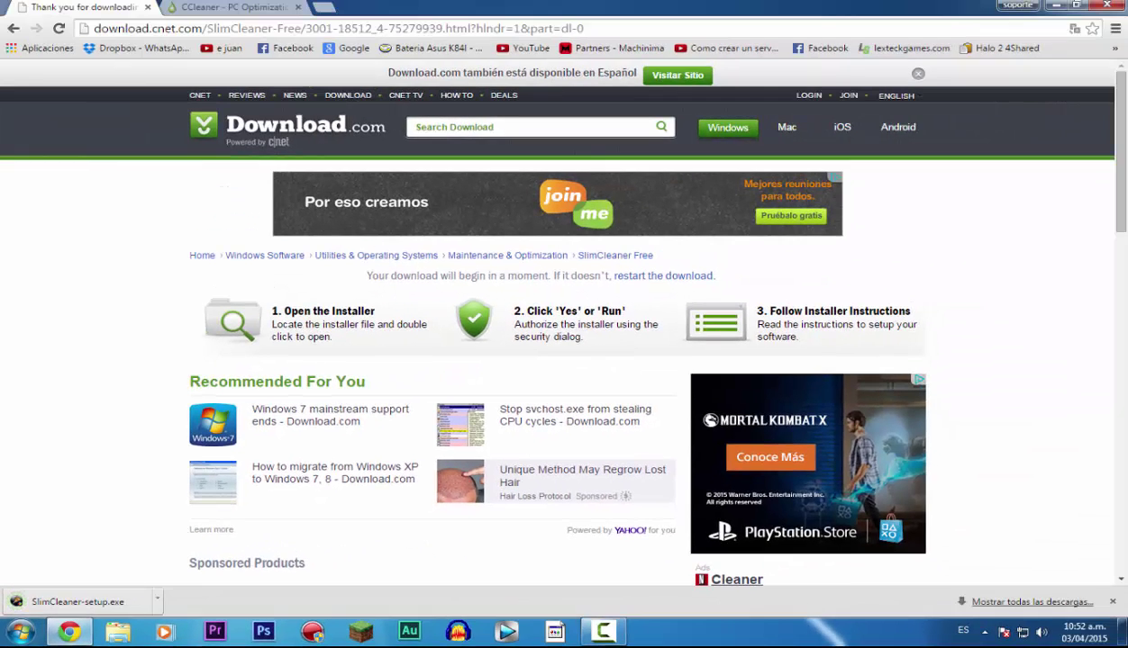
{"action": "left_click", "coordinate": [16, 598]}
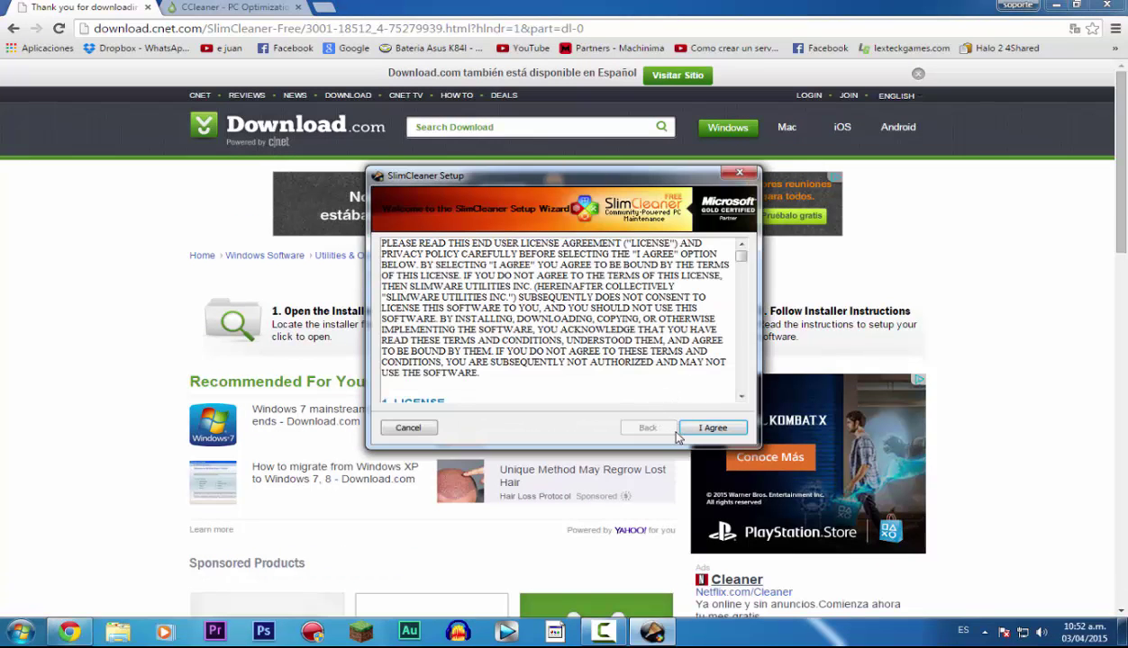
{"action": "left_click", "coordinate": [711, 428]}
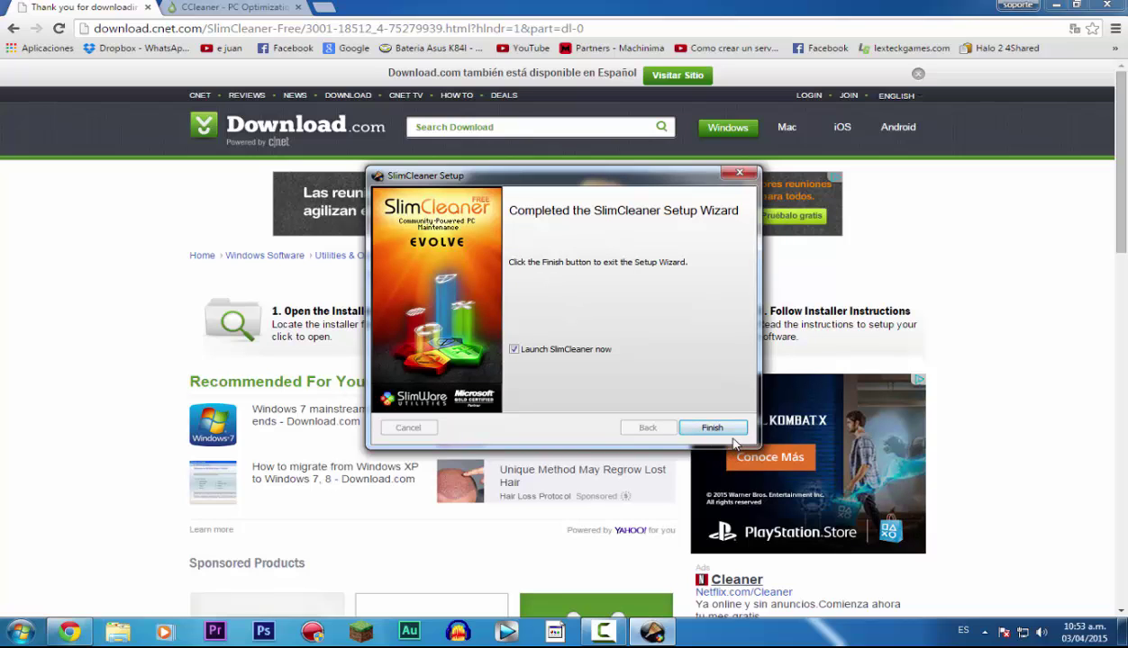
{"action": "left_click", "coordinate": [714, 427]}
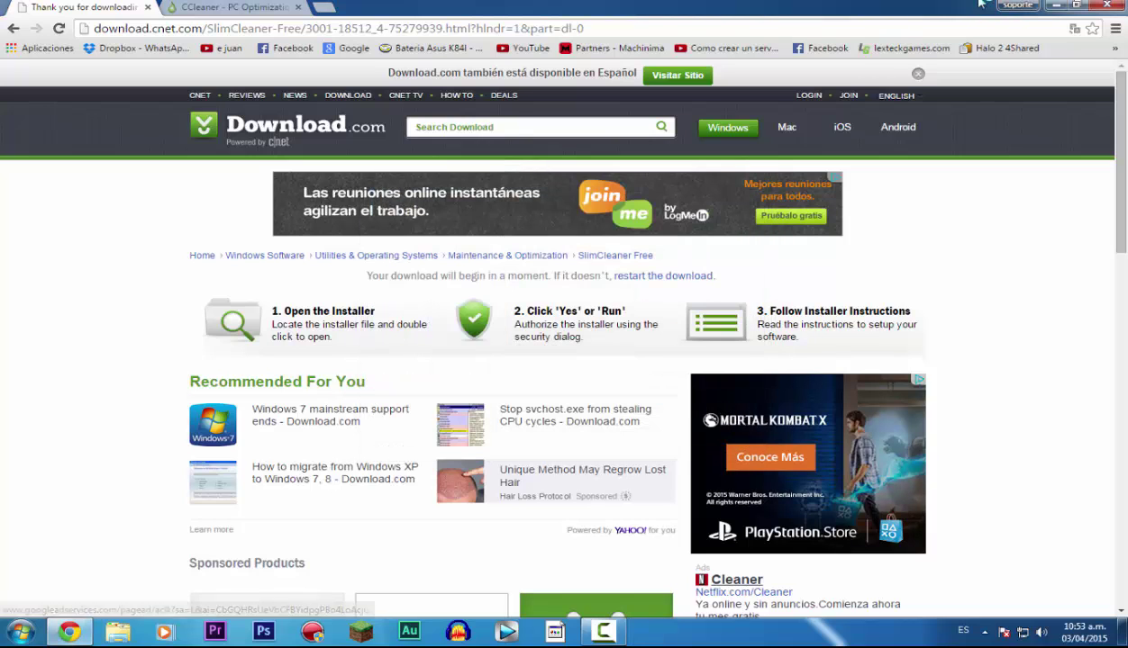
{"action": "left_click", "coordinate": [1056, 5]}
{"action": "left_click_drag", "start_coordinate": [152, 139], "coordinate": [810, 464]}
{"action": "left_click_drag", "start_coordinate": [190, 95], "coordinate": [875, 516]}
{"action": "left_click_drag", "start_coordinate": [246, 206], "coordinate": [988, 447]}
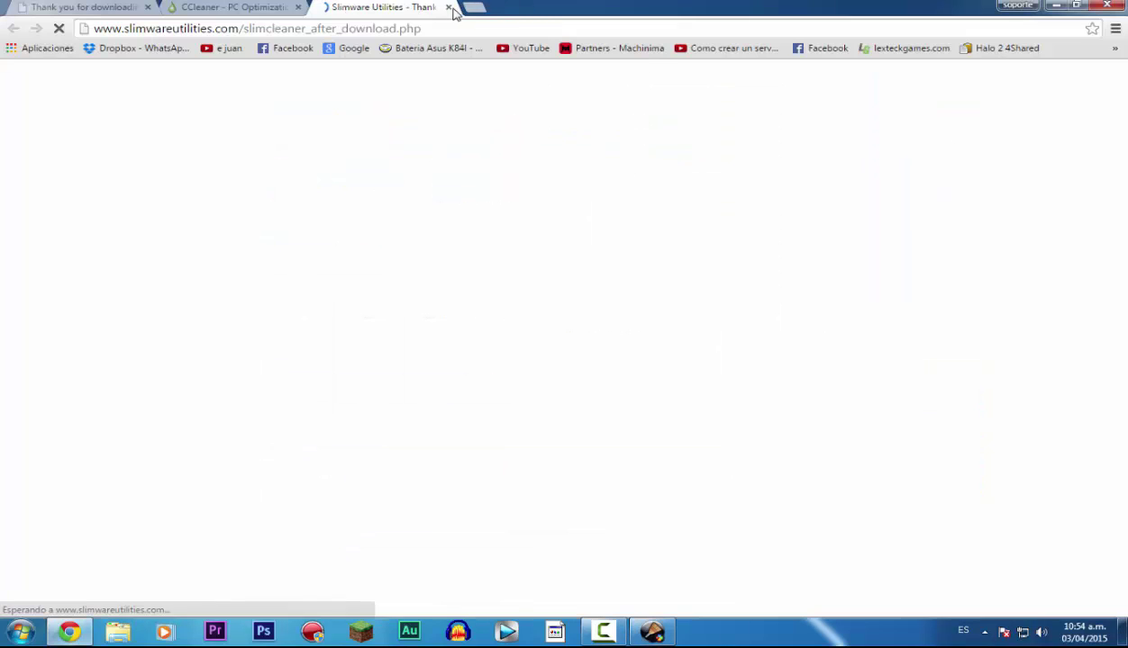
- Close the Slimware Utilities thank-you page, minimize the browser and maximize the SlimCleaner window
{"action": "left_click", "coordinate": [449, 7]}
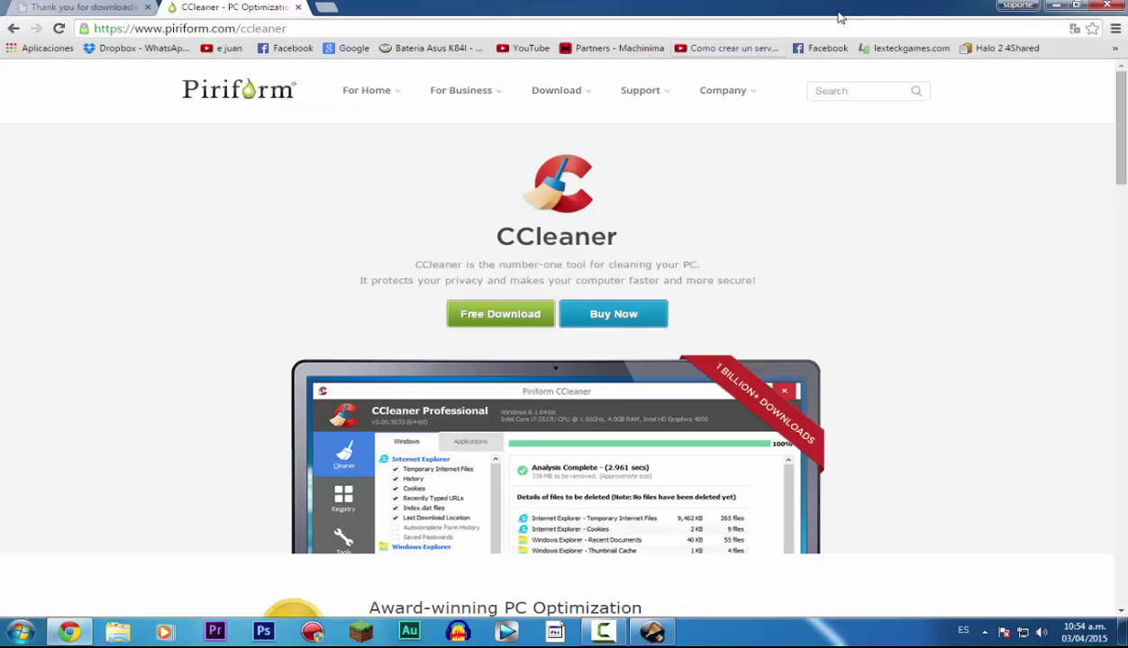
{"action": "left_click", "coordinate": [1056, 5]}
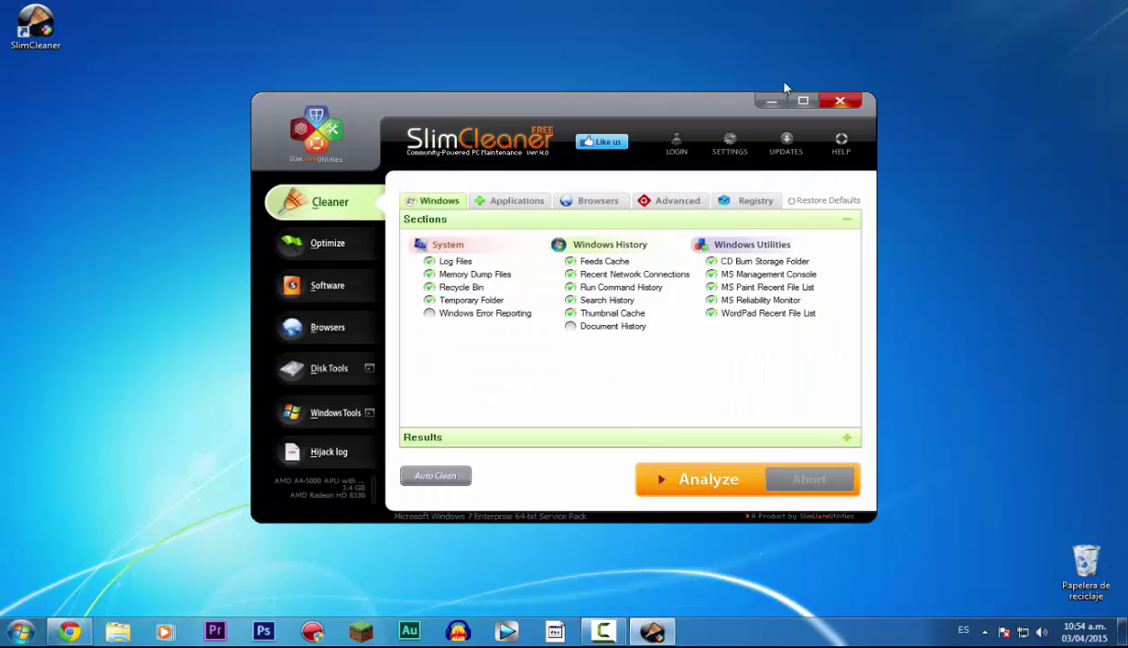
{"action": "double_click", "coordinate": [668, 125]}
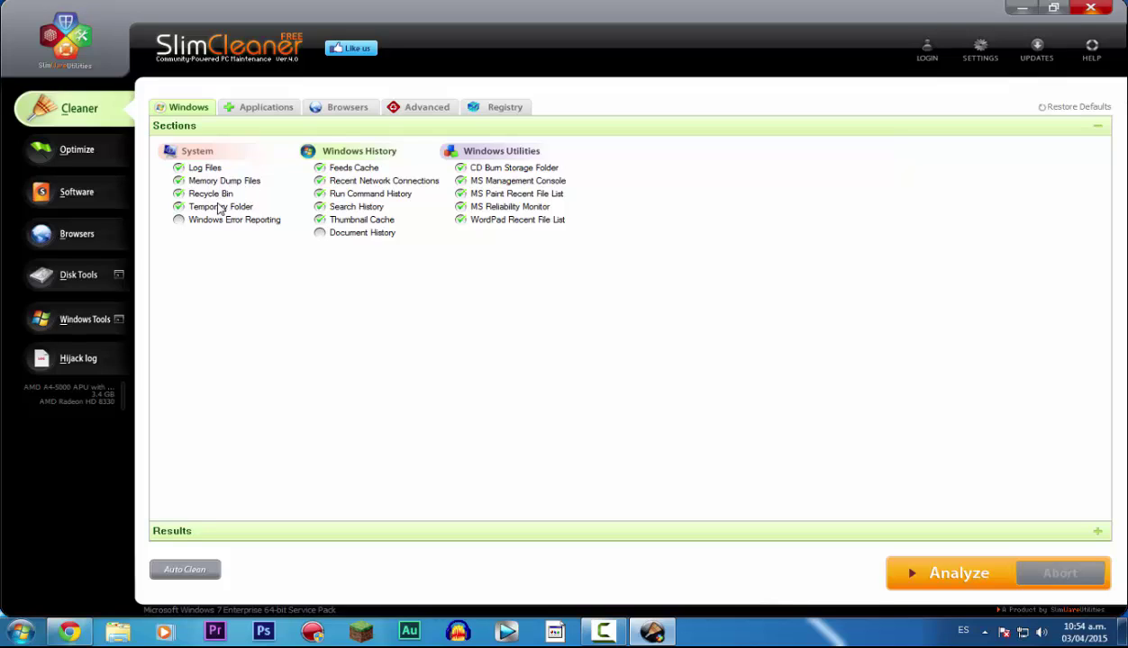
- Analyze the computer with the Cleaner's existing selection of sections
{"action": "left_click", "coordinate": [641, 632]}
{"action": "left_click", "coordinate": [913, 585]}
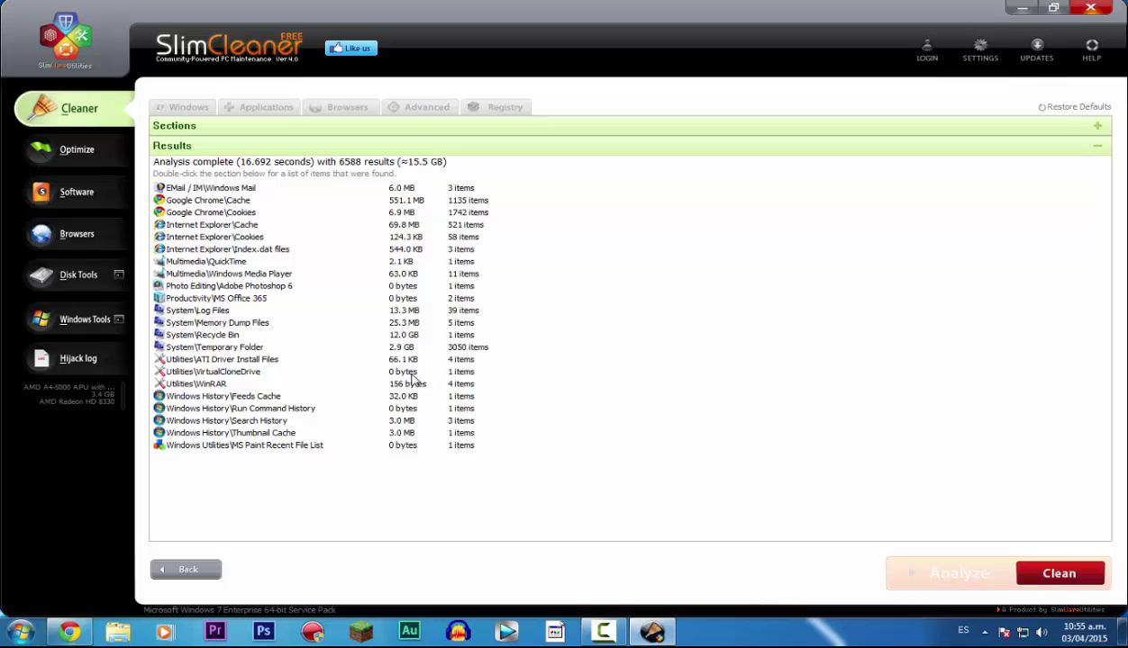
- Clean the analyzed items, allowing browsers to restart and filtering cookies with IntelliCookie Filter, and decline the hard drive defrag
{"action": "left_click", "coordinate": [1029, 577]}
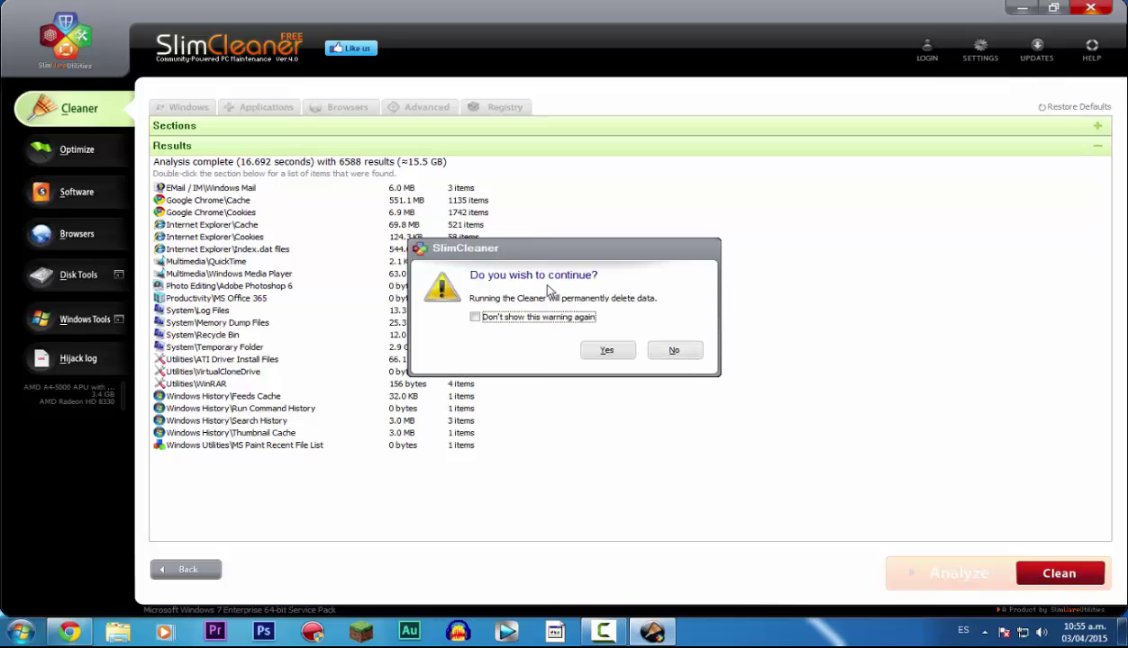
{"action": "left_click", "coordinate": [610, 351]}
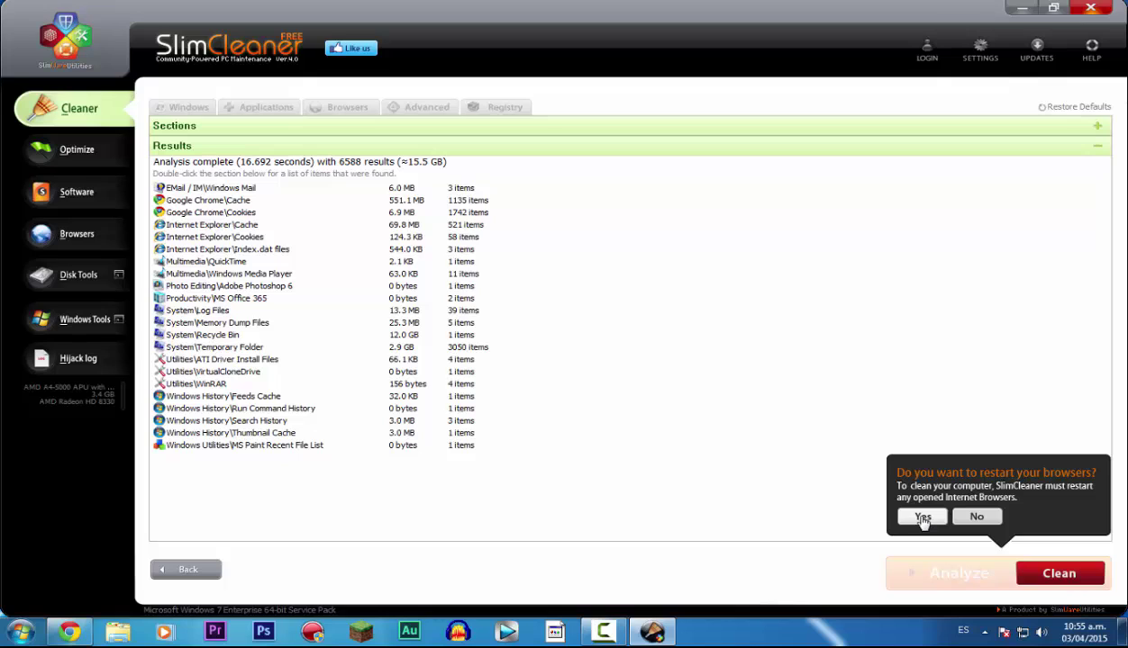
{"action": "left_click", "coordinate": [922, 517]}
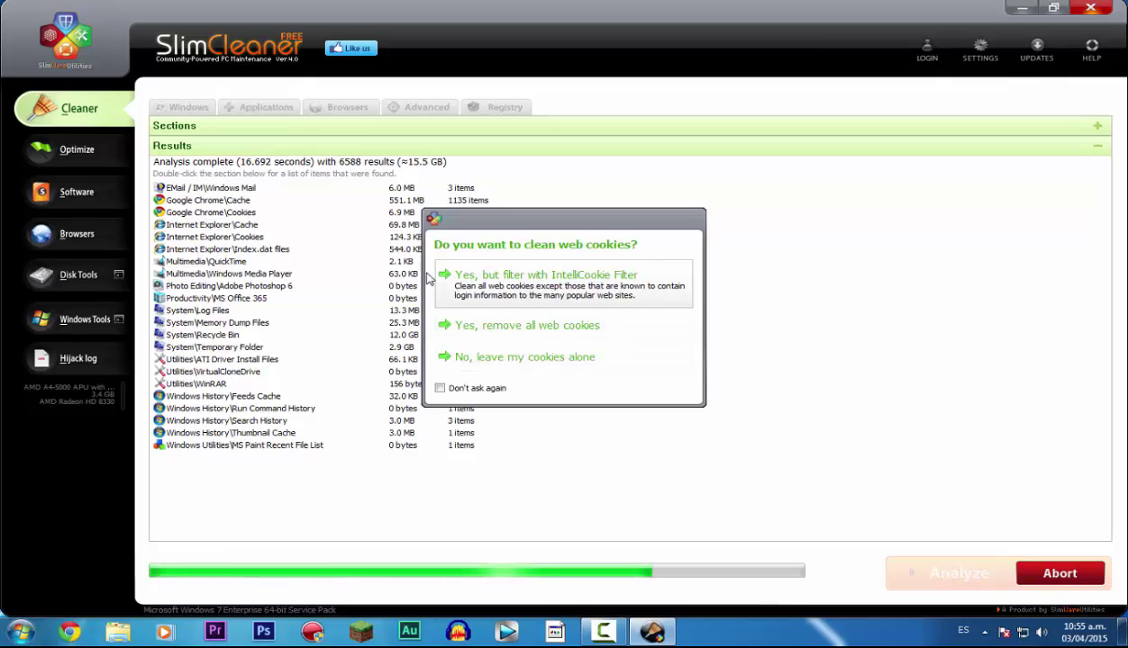
{"action": "left_click", "coordinate": [505, 284]}
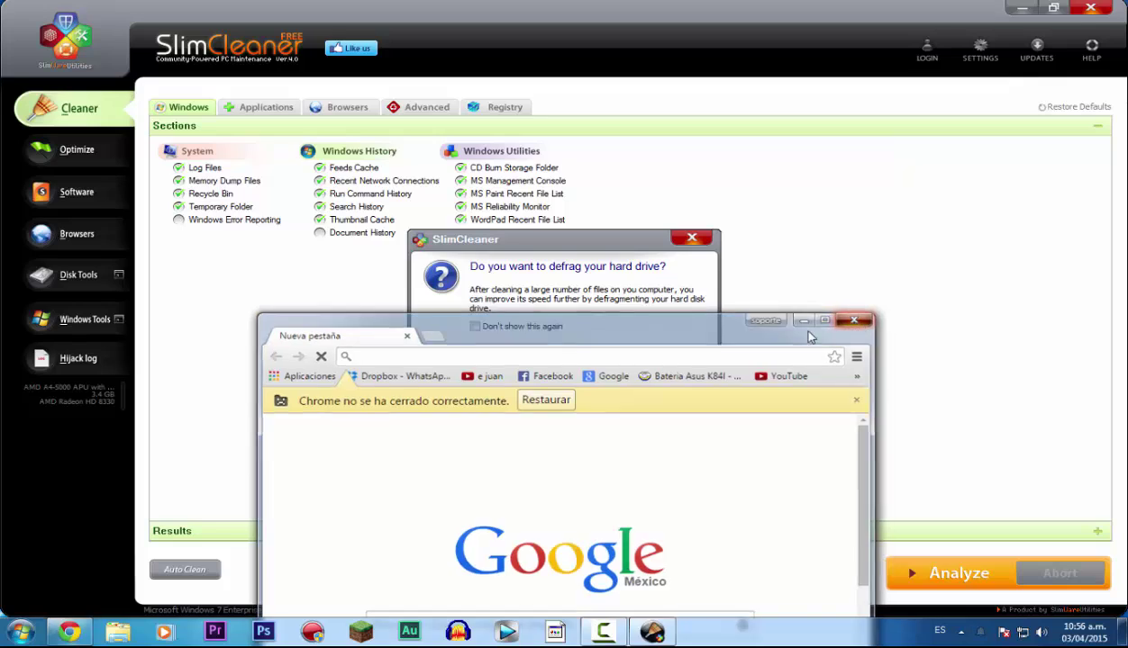
{"action": "left_click", "coordinate": [806, 319]}
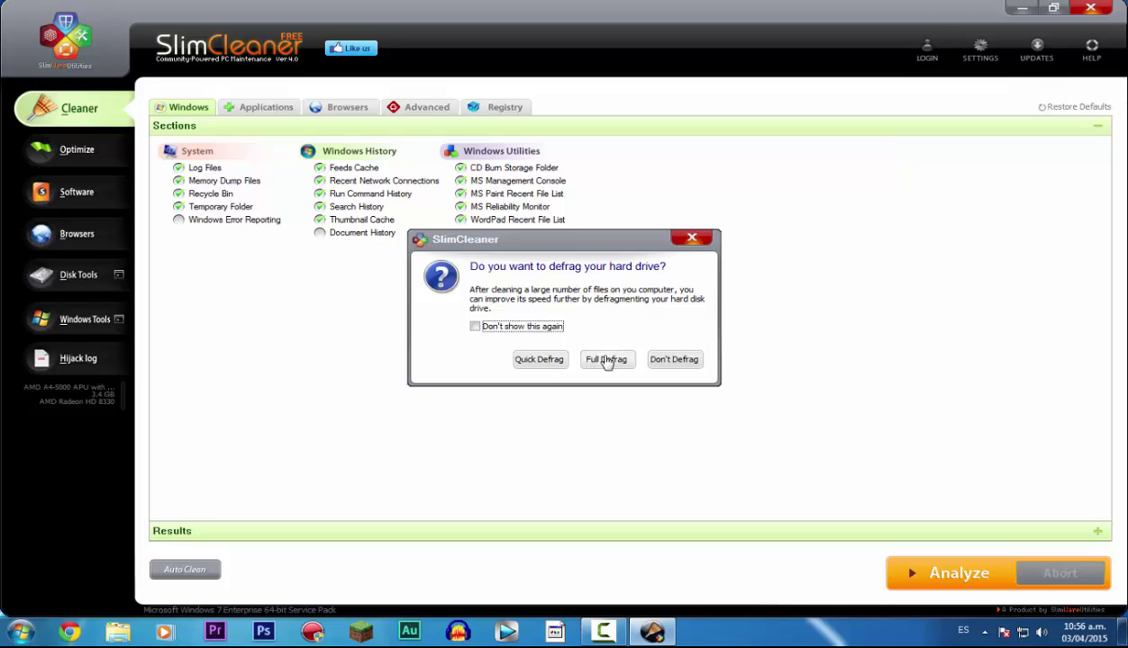
{"action": "left_click", "coordinate": [660, 364]}
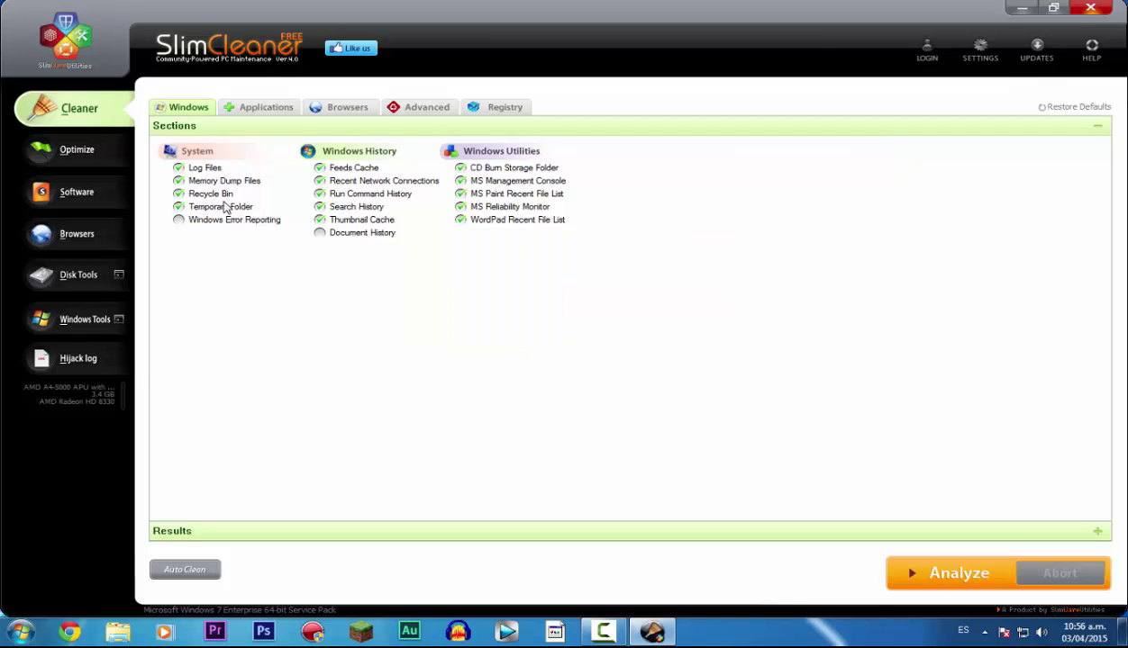
- Mark the startup entries NokiaSuite.exe, VirtualCloneDrive and AppEx Accelerator UI for removal in the Optimize section
{"action": "left_click", "coordinate": [80, 152]}
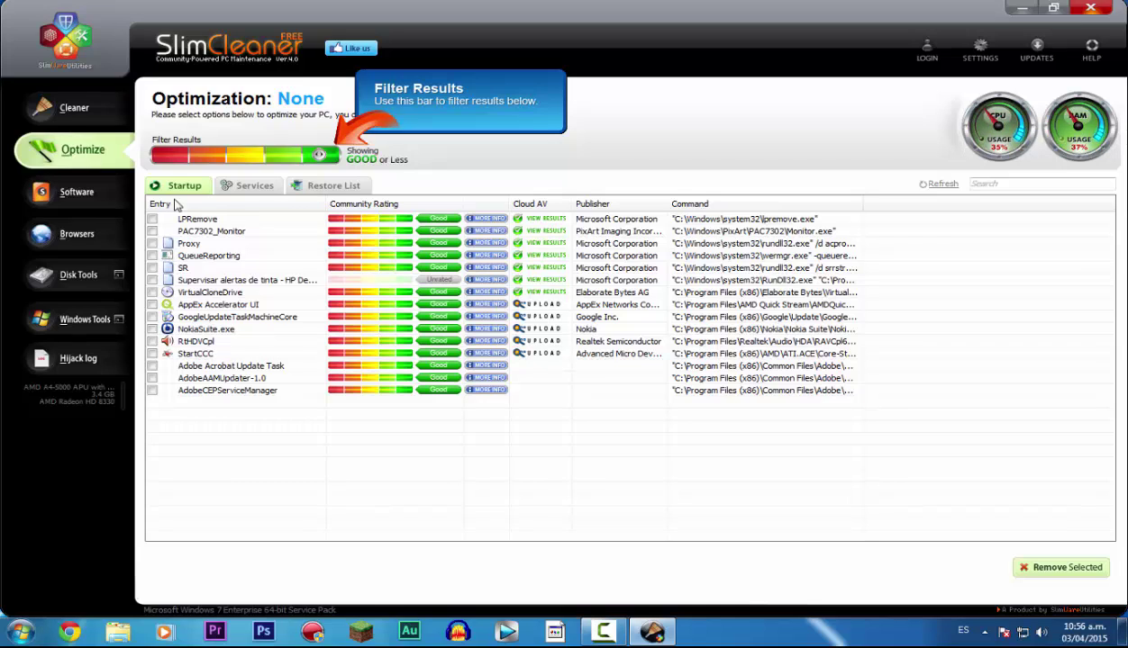
{"action": "left_click", "coordinate": [152, 329]}
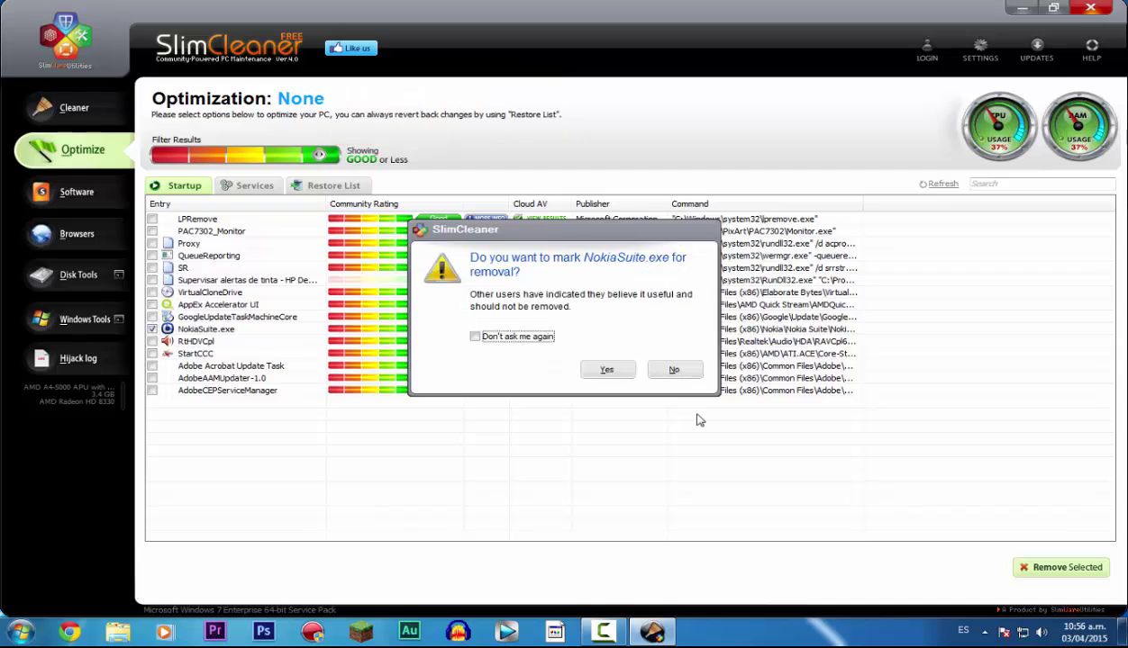
{"action": "left_click", "coordinate": [607, 369]}
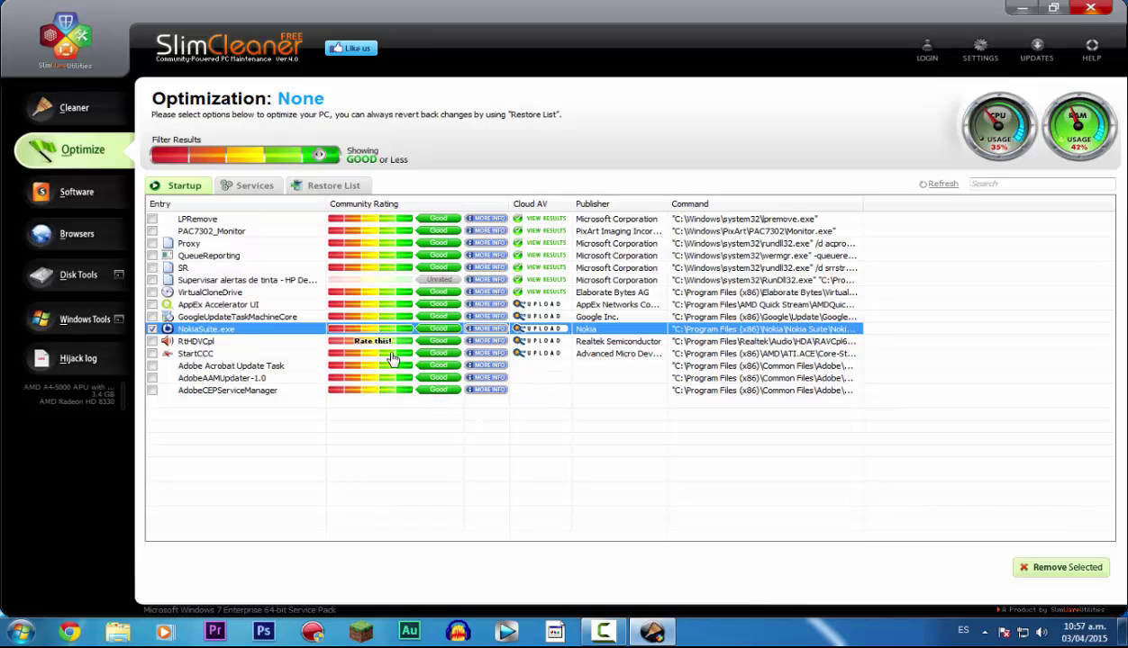
{"action": "left_click", "coordinate": [152, 292]}
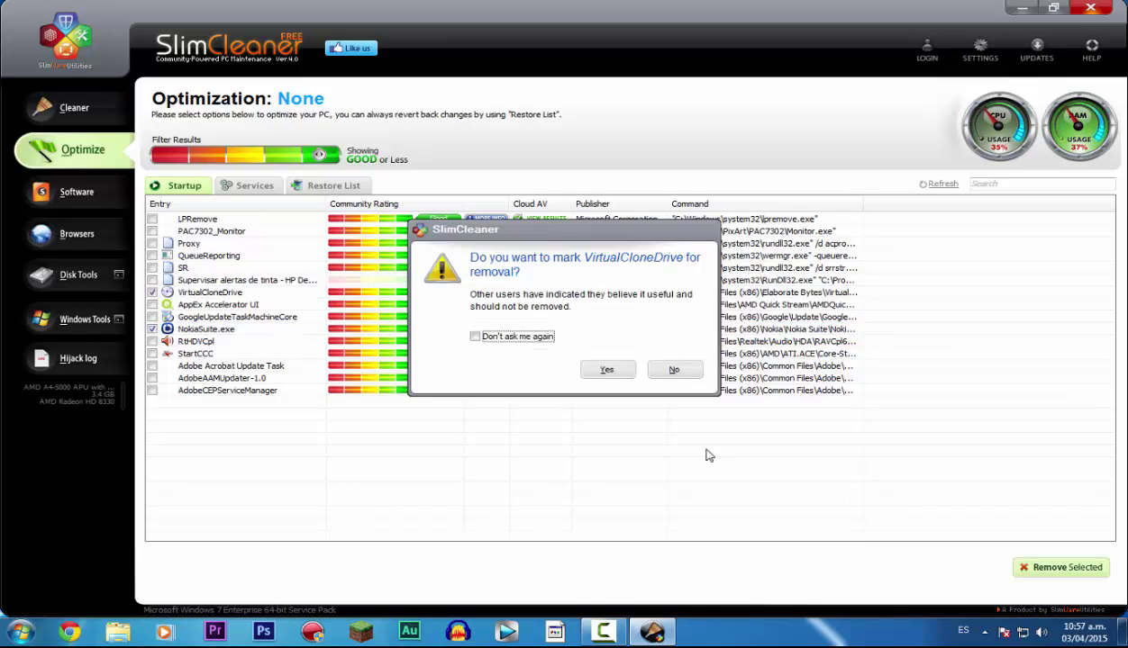
{"action": "left_click", "coordinate": [607, 369]}
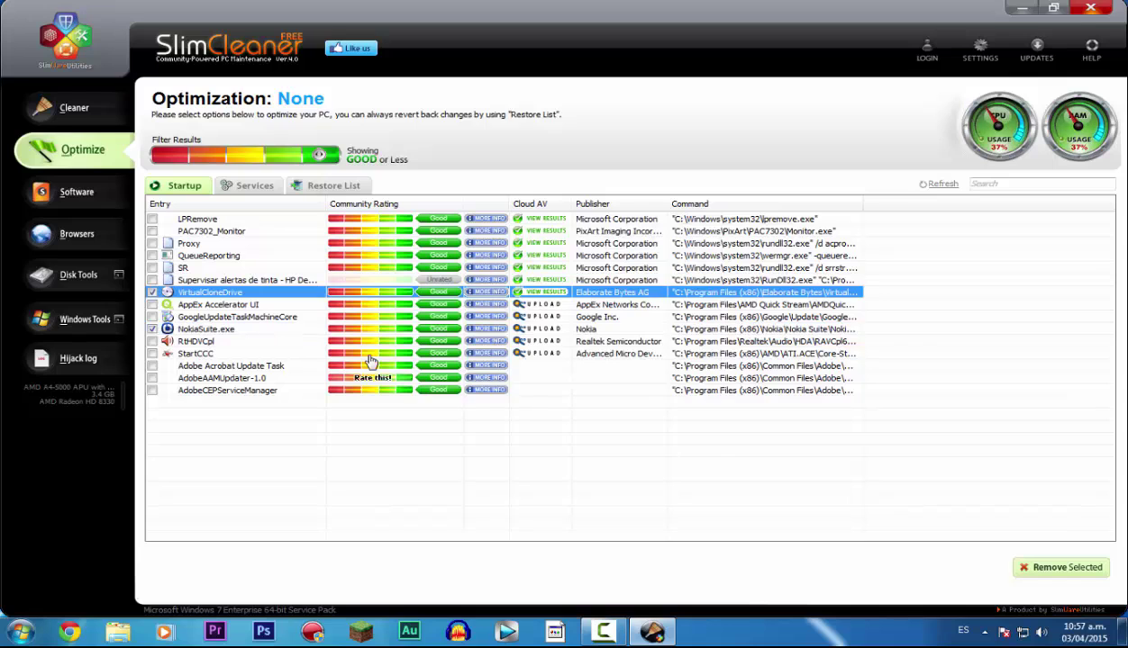
{"action": "left_click", "coordinate": [153, 304]}
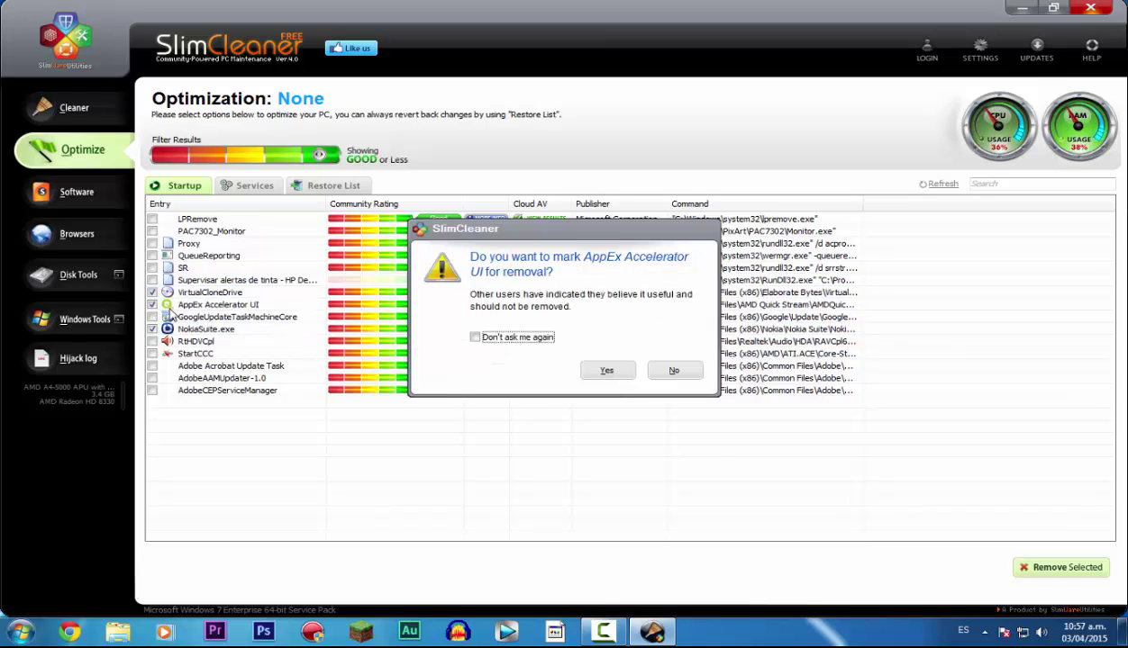
{"action": "left_click", "coordinate": [607, 371]}
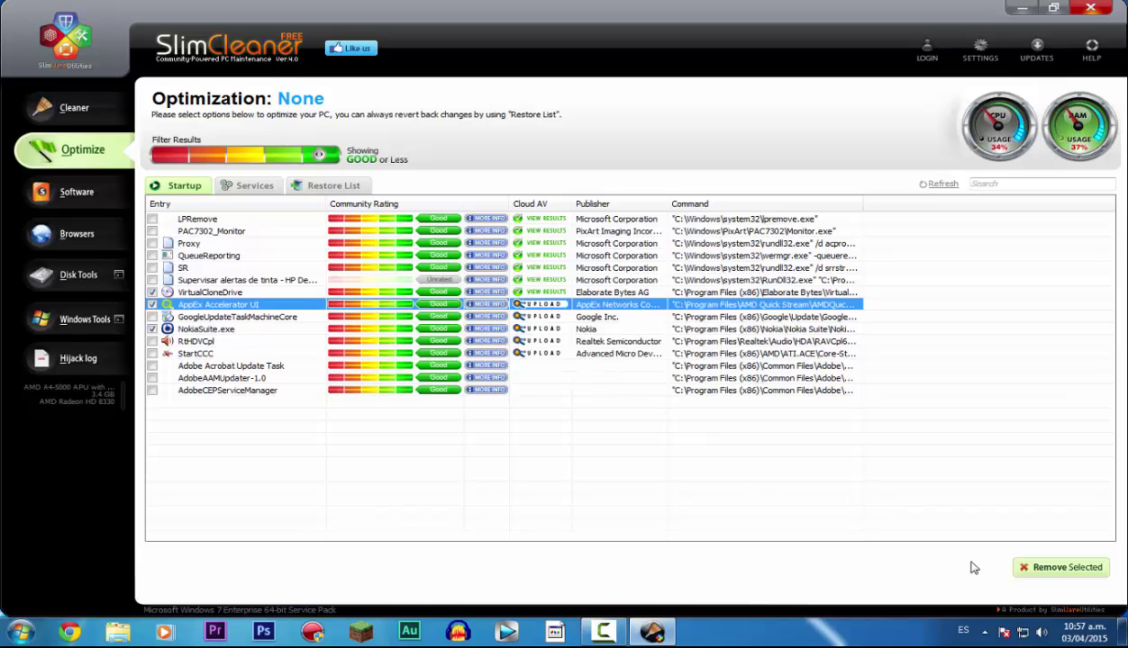
- Look through the list of installed software and its community ratings
{"action": "left_click", "coordinate": [120, 189]}
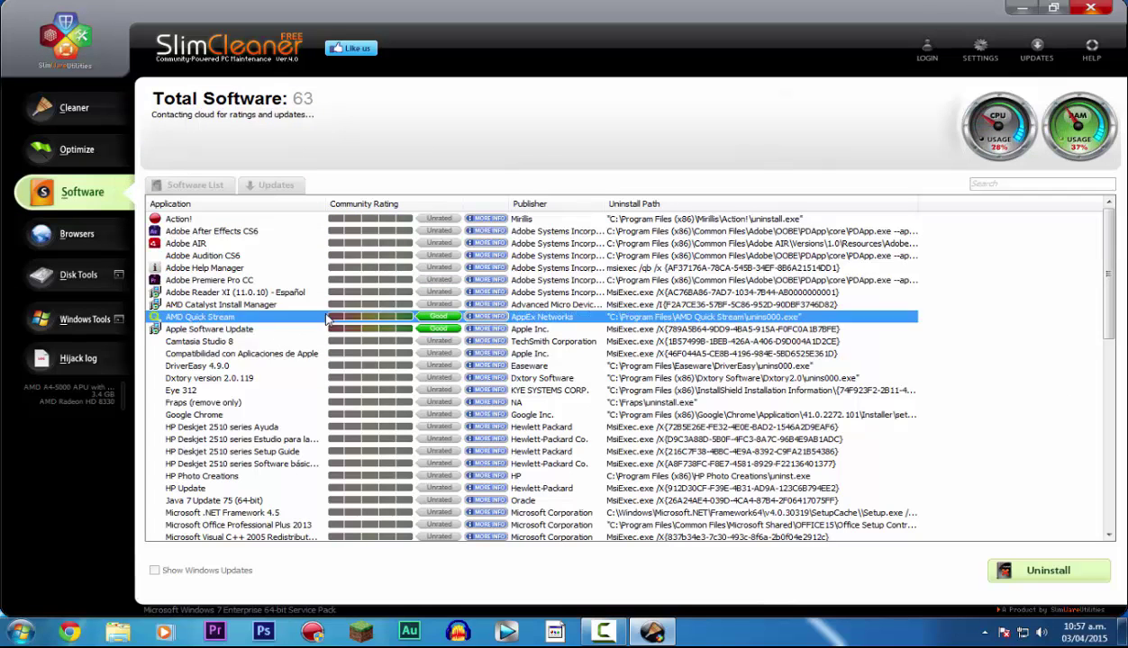
{"action": "scroll", "coordinate": [540, 369], "scroll_direction": "down", "scroll_amount": 12}
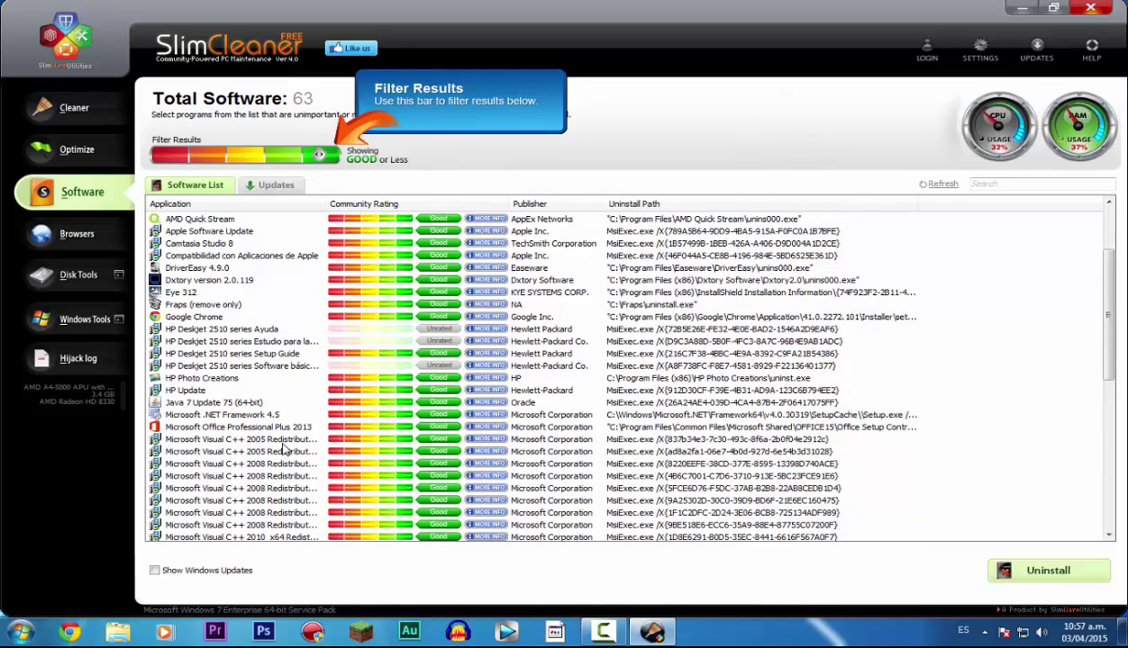
{"action": "scroll", "coordinate": [1112, 369], "scroll_direction": "up", "scroll_amount": 2}
{"action": "scroll", "coordinate": [1112, 369], "scroll_direction": "down", "scroll_amount": 10}
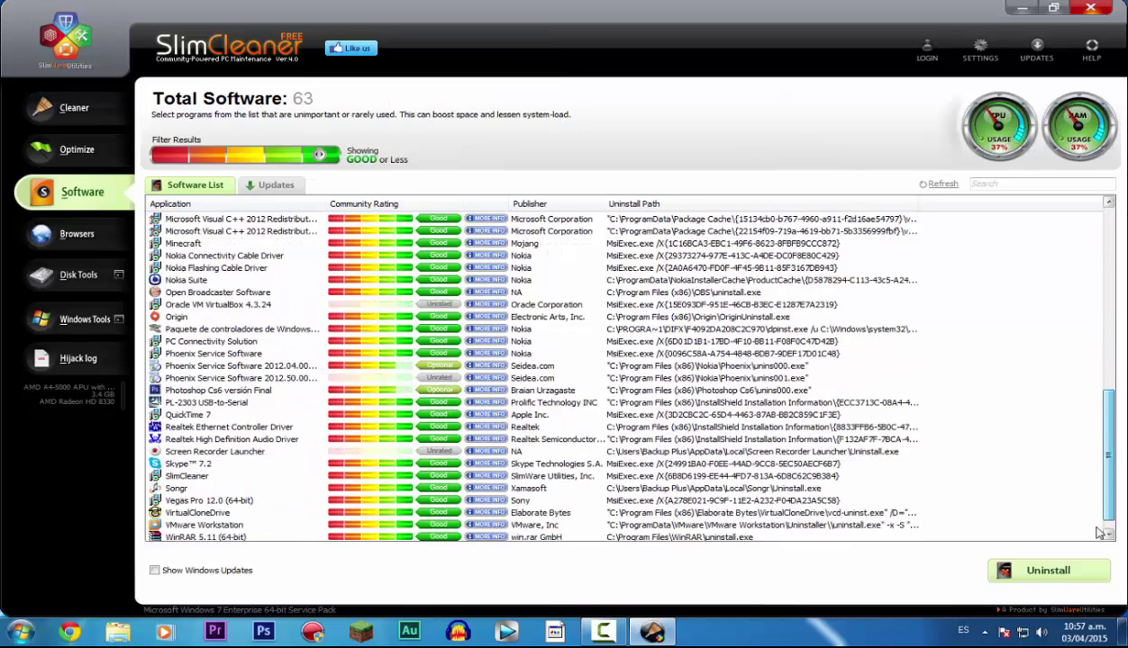
- View the Internet Explorer browser settings and the Disk Tools summary of the drives
{"action": "left_click", "coordinate": [77, 233]}
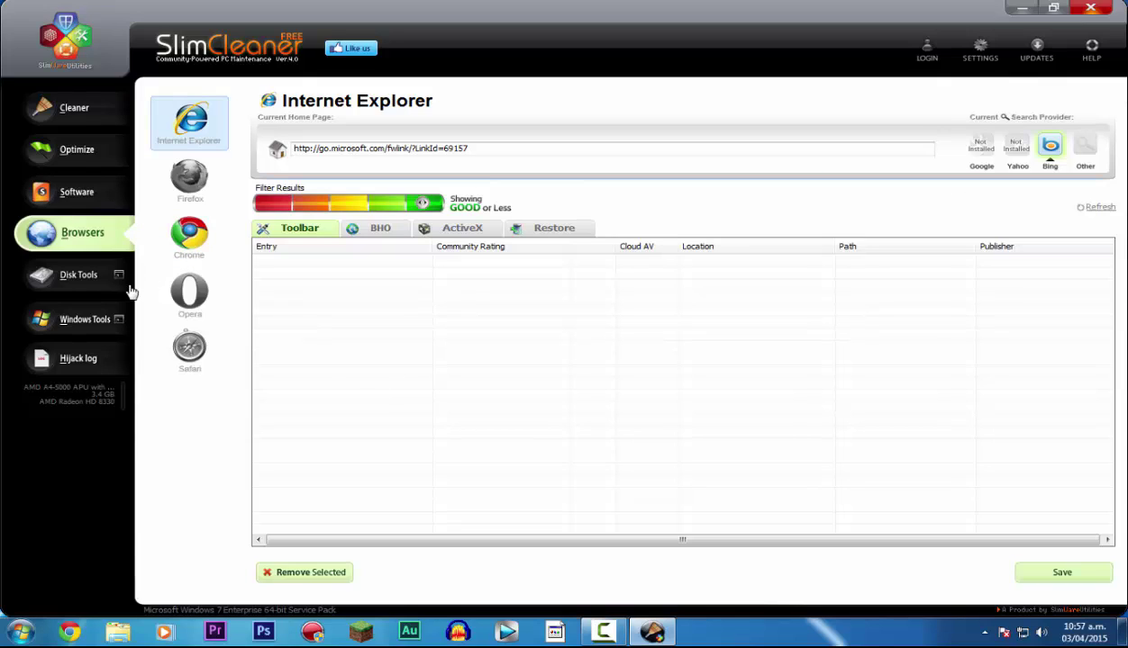
{"action": "left_click", "coordinate": [18, 274]}
{"action": "left_click_drag", "start_coordinate": [428, 36], "coordinate": [702, 34]}
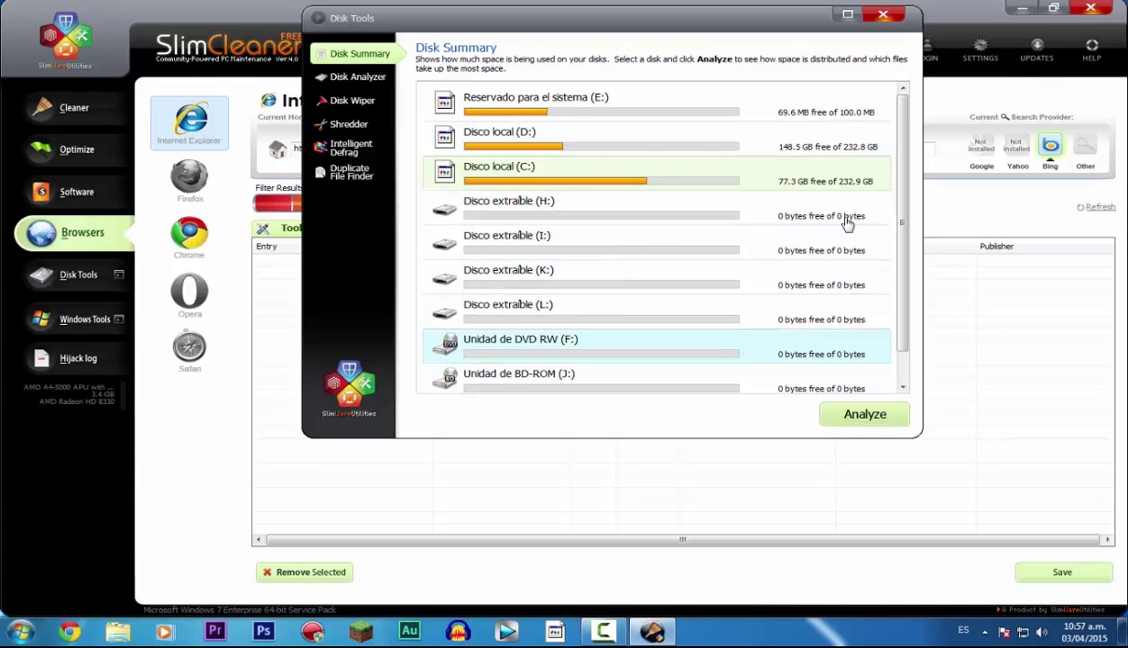
- Close Disk Tools, view the Windows Tools collection and close SlimCleaner
{"action": "left_click", "coordinate": [882, 16]}
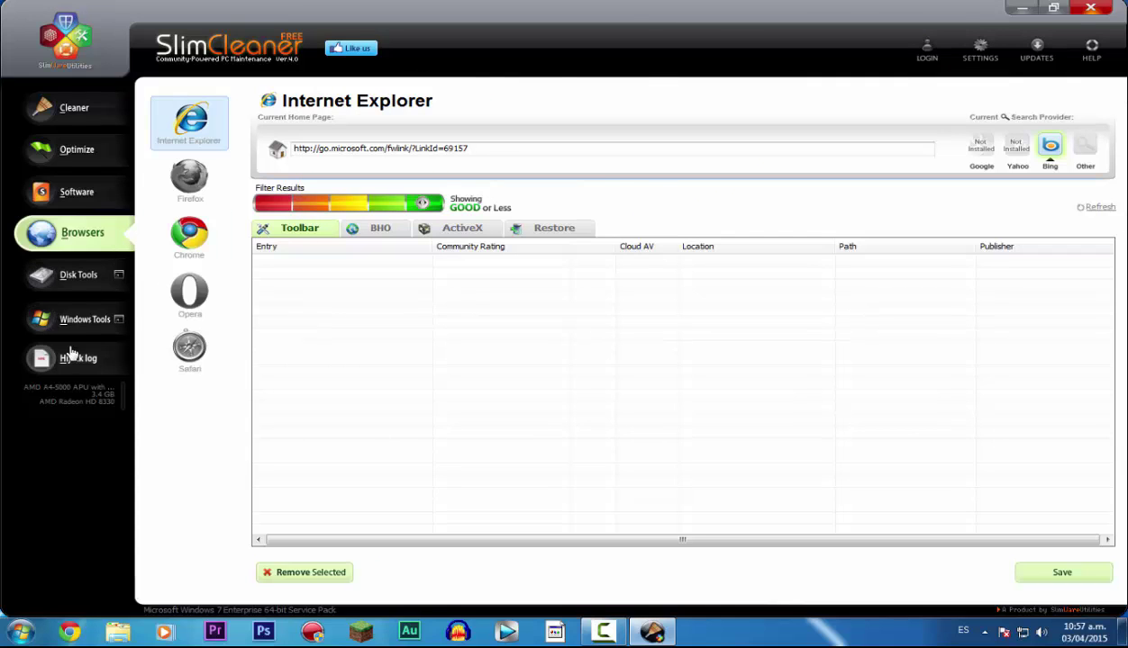
{"action": "left_click", "coordinate": [113, 324]}
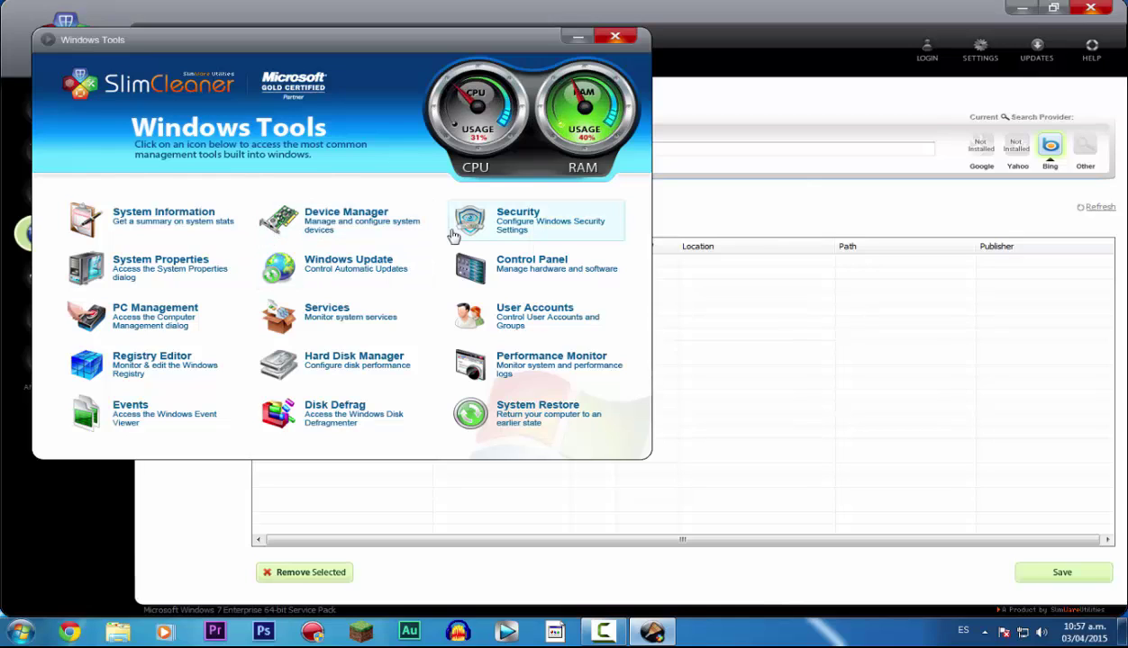
{"action": "left_click", "coordinate": [614, 36]}
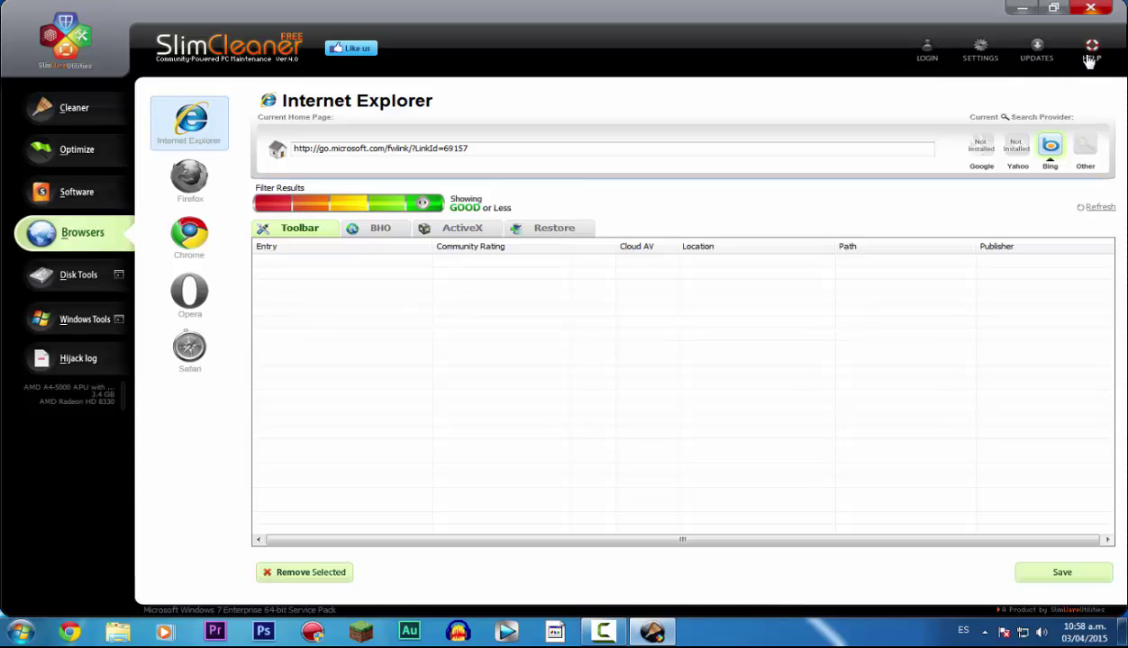
{"action": "left_click", "coordinate": [1091, 9]}
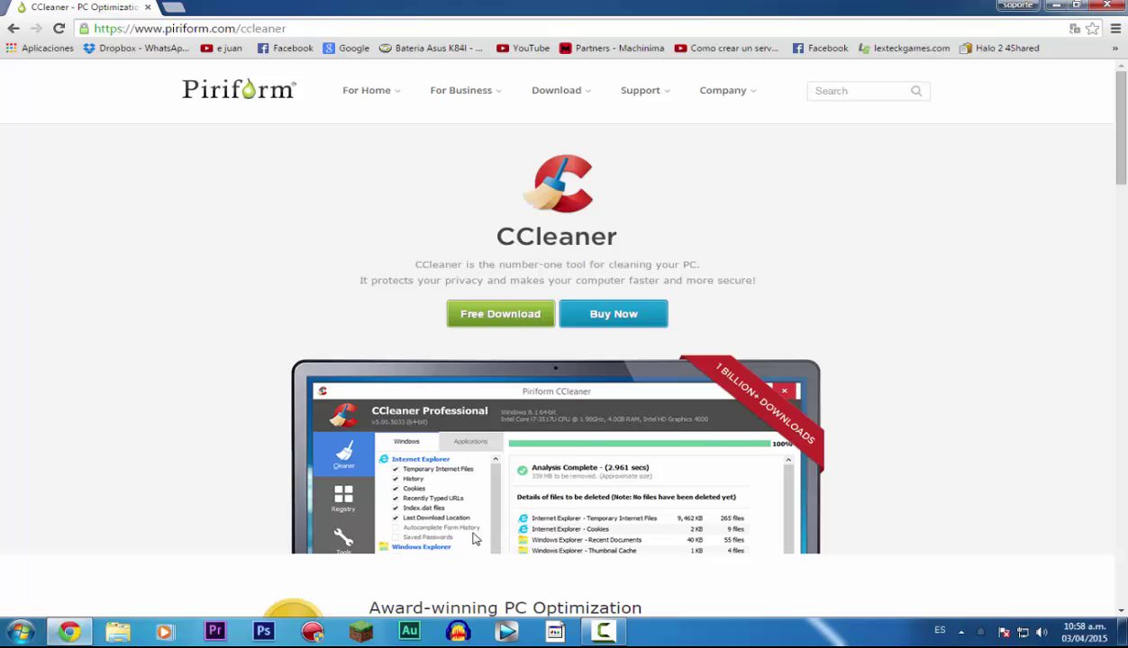
- Choose the free download of CCleaner Free on the Piriform CCleaner page in the browser
{"action": "scroll", "coordinate": [558, 457], "scroll_direction": "down", "scroll_amount": 3}
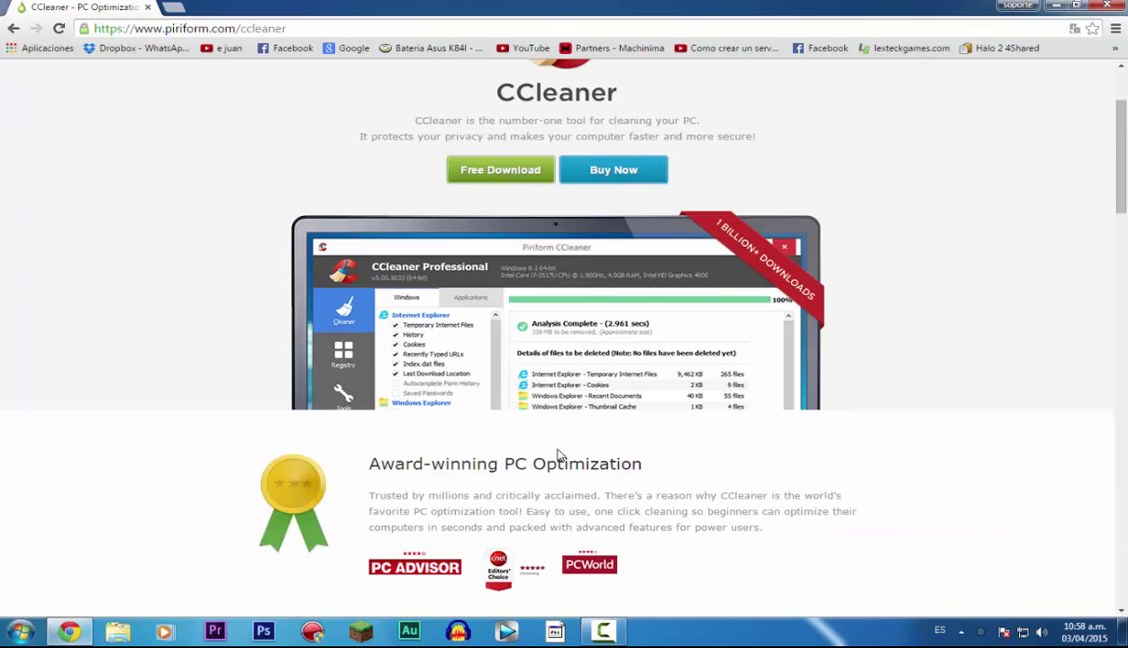
{"action": "scroll", "coordinate": [558, 457], "scroll_direction": "up", "scroll_amount": 3}
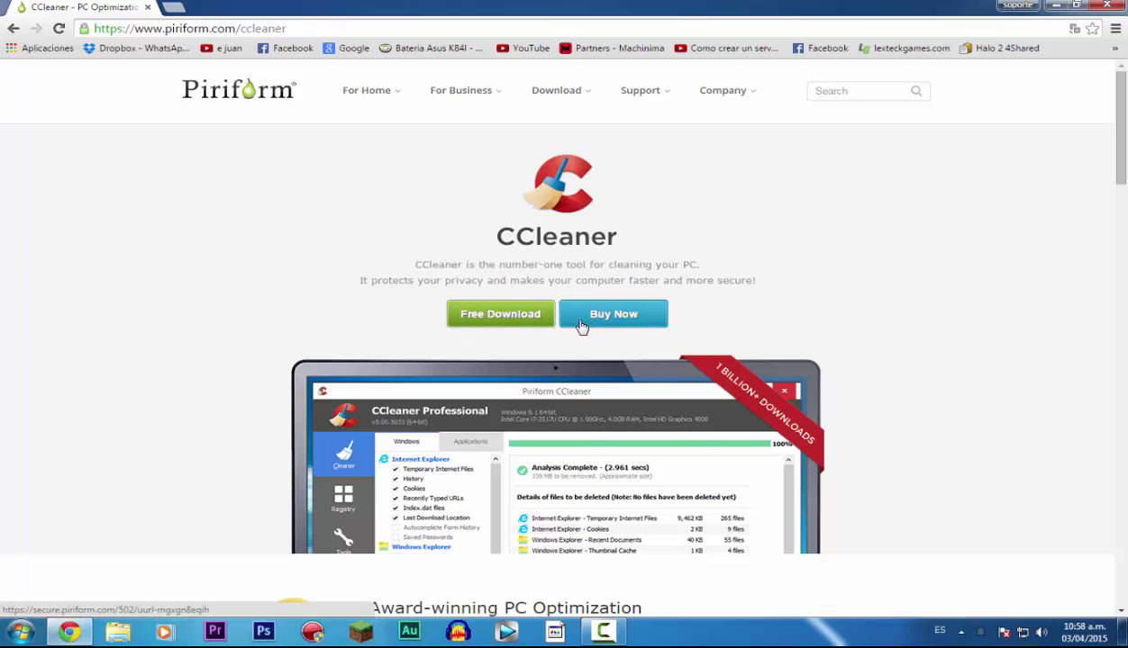
{"action": "left_click", "coordinate": [513, 325]}
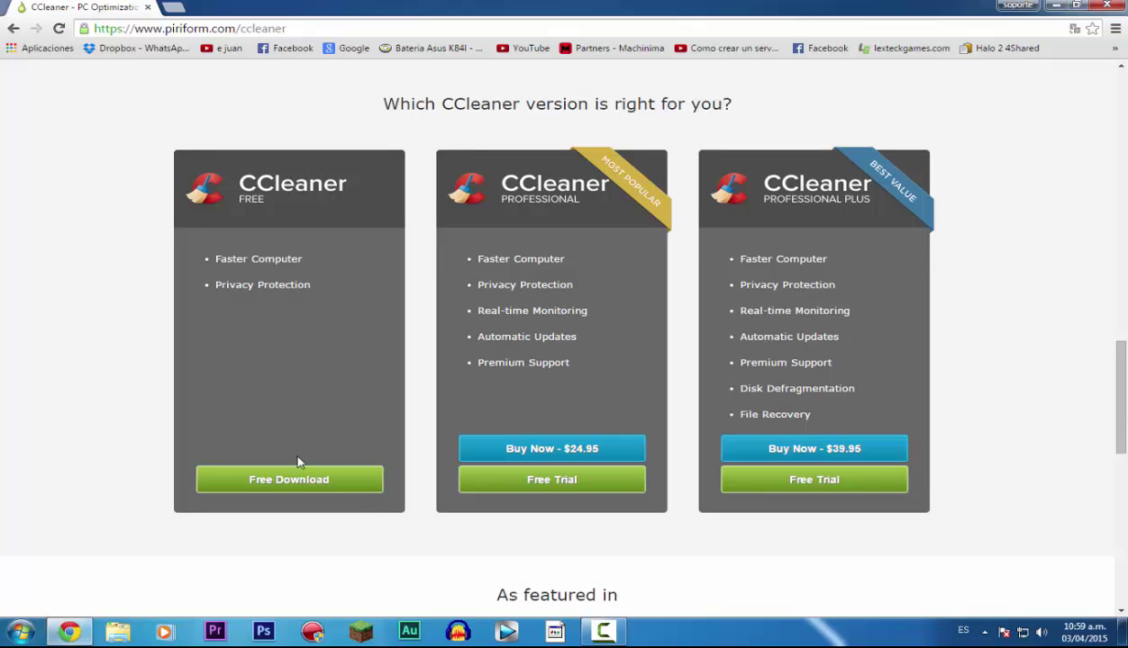
{"action": "left_click", "coordinate": [289, 486]}
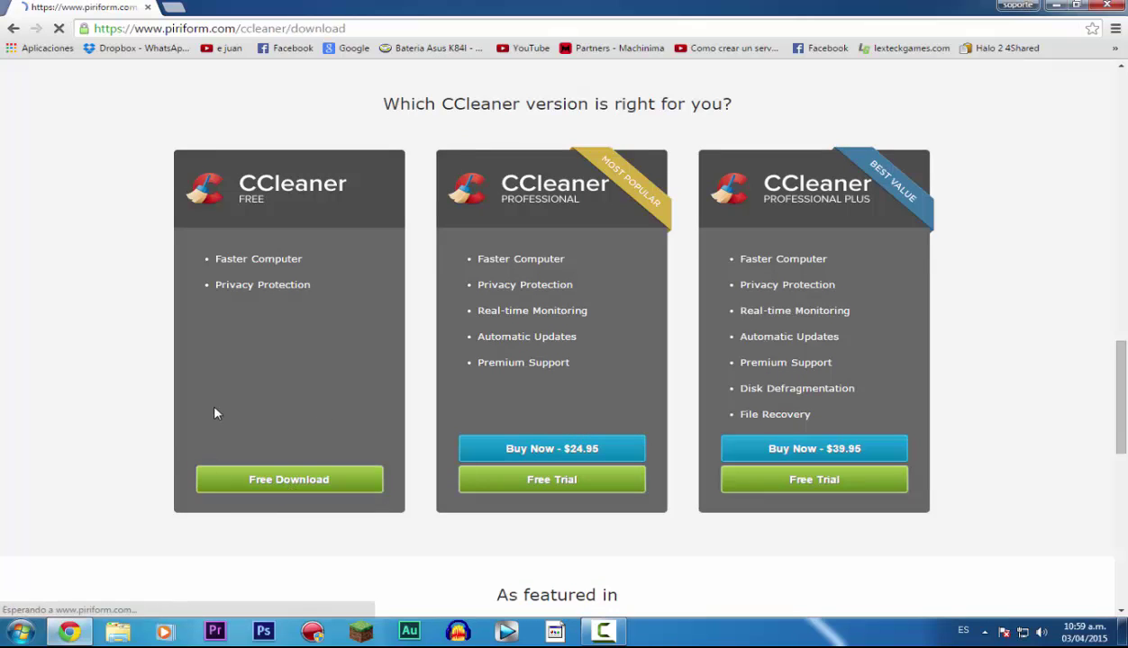
- Compare the features and download options of CCleaner Free, Professional and Professional Plus
{"action": "scroll", "coordinate": [759, 461], "scroll_direction": "down", "scroll_amount": 3}
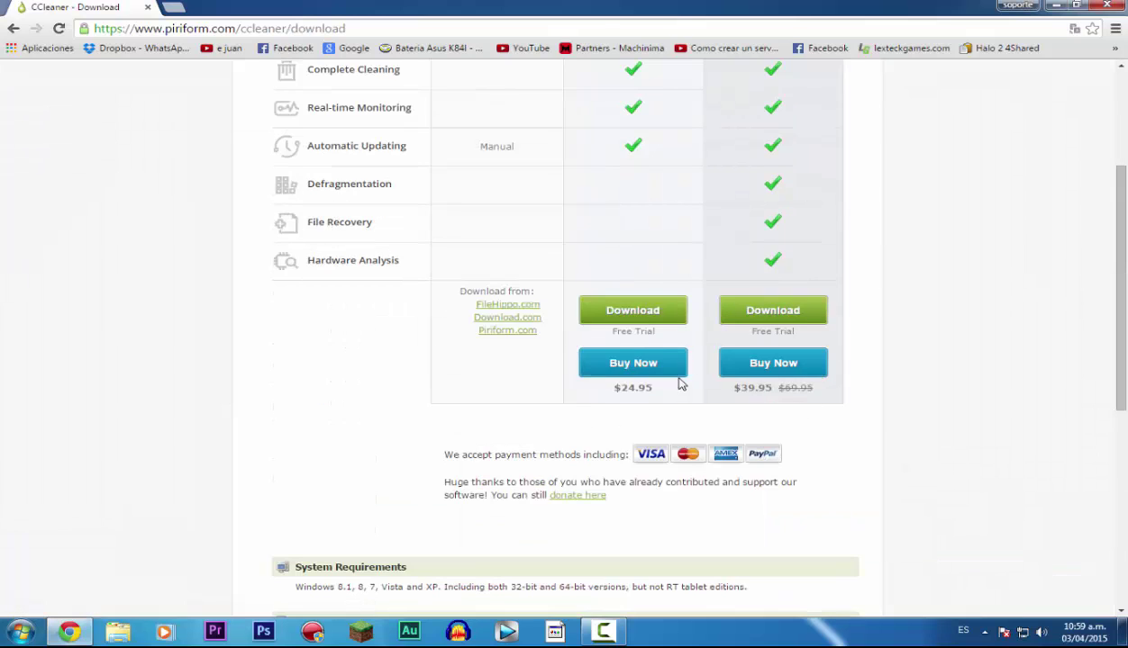
{"action": "scroll", "coordinate": [680, 390], "scroll_direction": "up", "scroll_amount": 3}
{"action": "scroll", "coordinate": [647, 486], "scroll_direction": "down", "scroll_amount": 2}
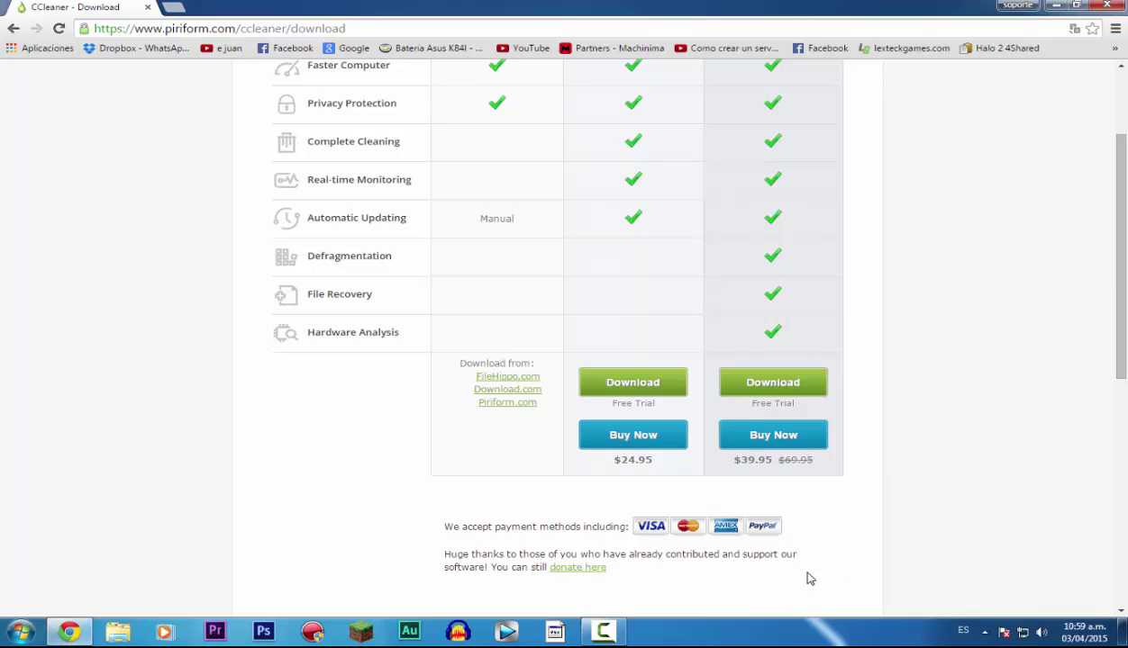
{"action": "scroll", "coordinate": [806, 577], "scroll_direction": "up", "scroll_amount": 2}
{"action": "scroll", "coordinate": [541, 369], "scroll_direction": "down", "scroll_amount": 2}
{"action": "scroll", "coordinate": [491, 349], "scroll_direction": "up", "scroll_amount": 1}
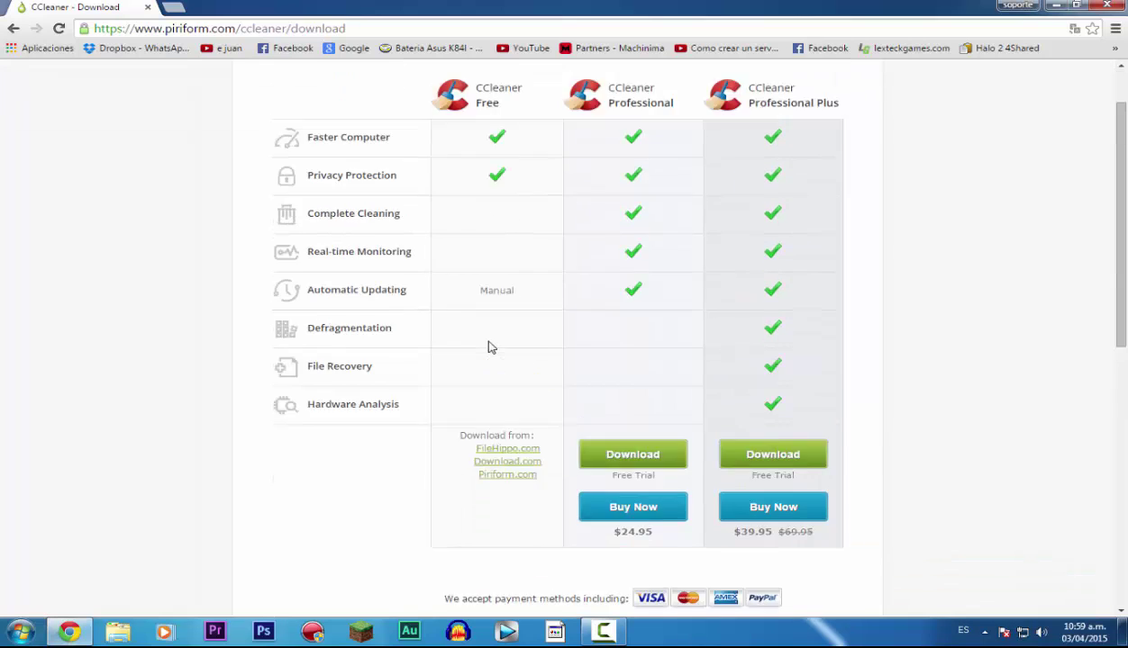
{"action": "scroll", "coordinate": [491, 349], "scroll_direction": "up", "scroll_amount": 1}
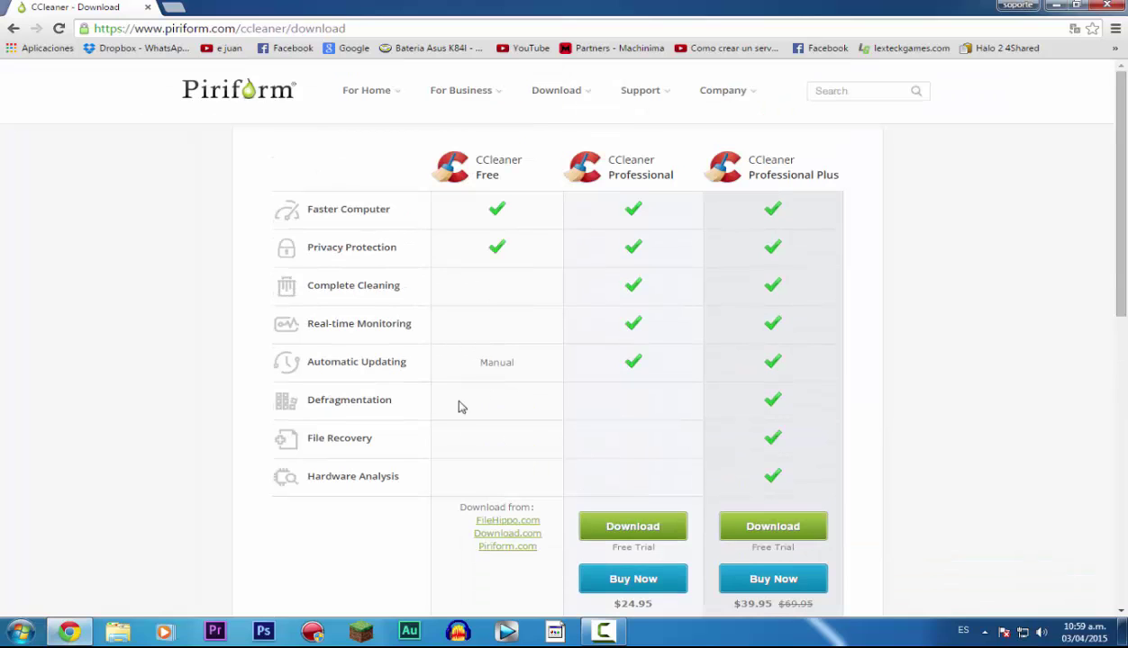
{"action": "scroll", "coordinate": [455, 482], "scroll_direction": "down", "scroll_amount": 1}
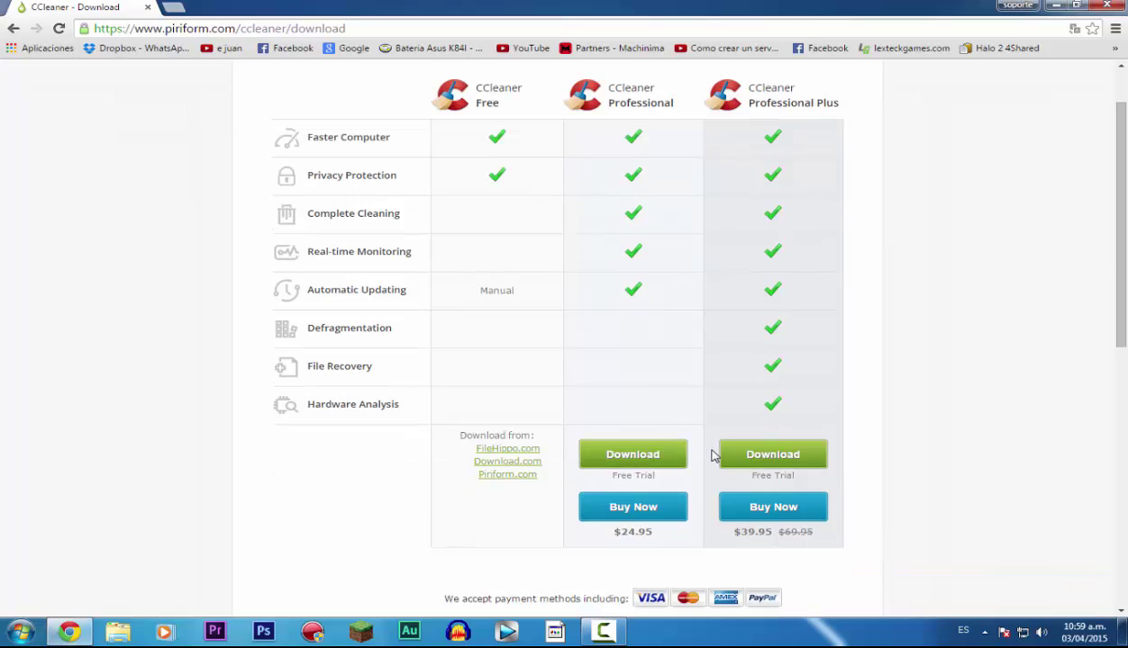
{"action": "left_click", "coordinate": [746, 165]}
- Download CCleaner Free from Piriform.com, keep the ccsetup504.exe file and show it in its folder
{"action": "left_click", "coordinate": [519, 477]}
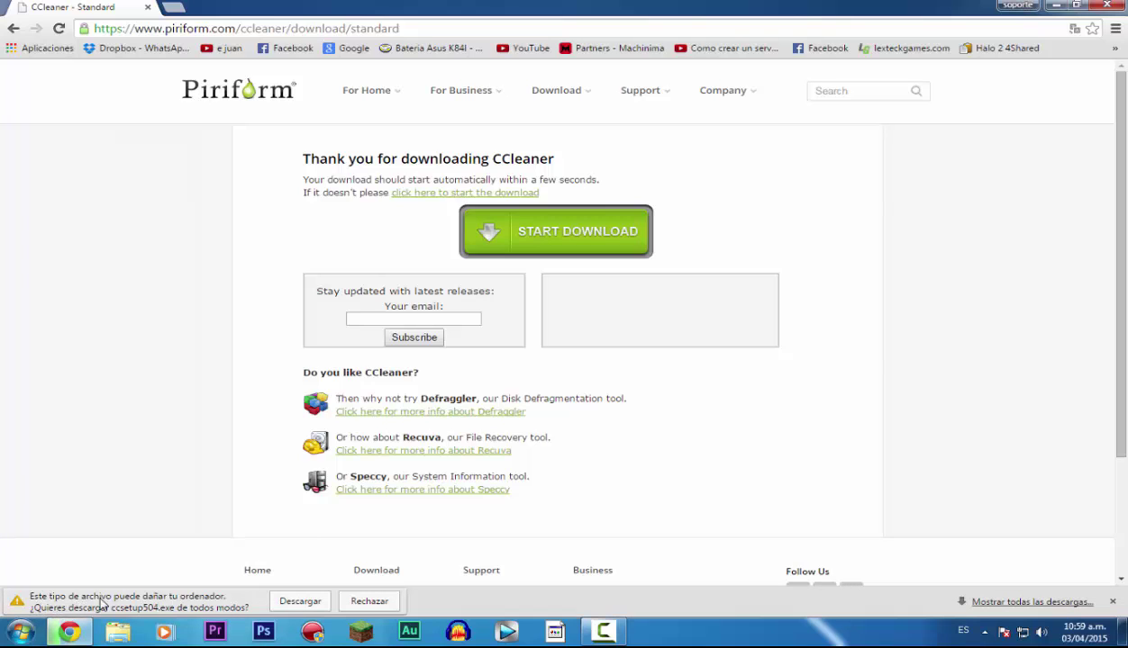
{"action": "left_click", "coordinate": [299, 604]}
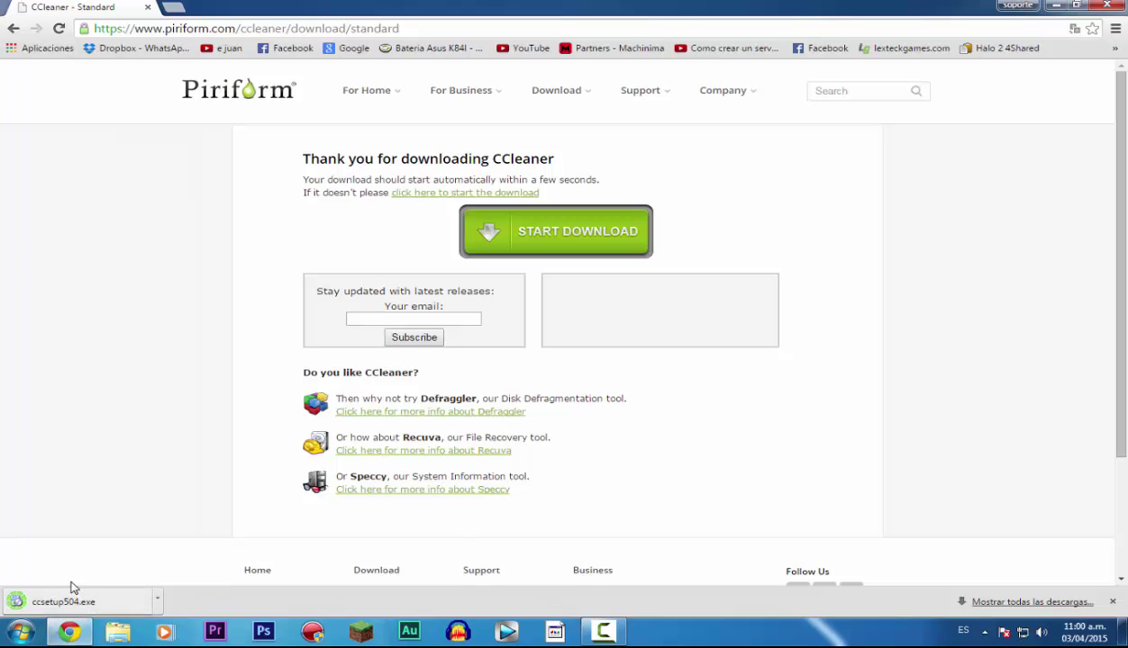
{"action": "right_click", "coordinate": [107, 610]}
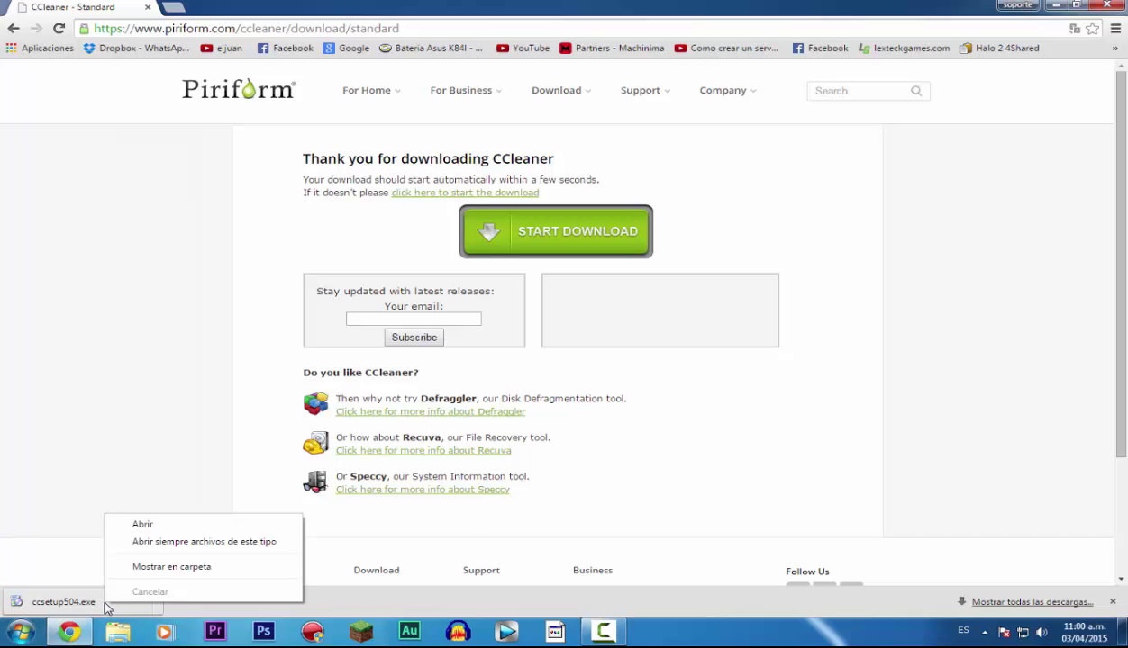
{"action": "left_click", "coordinate": [126, 560]}
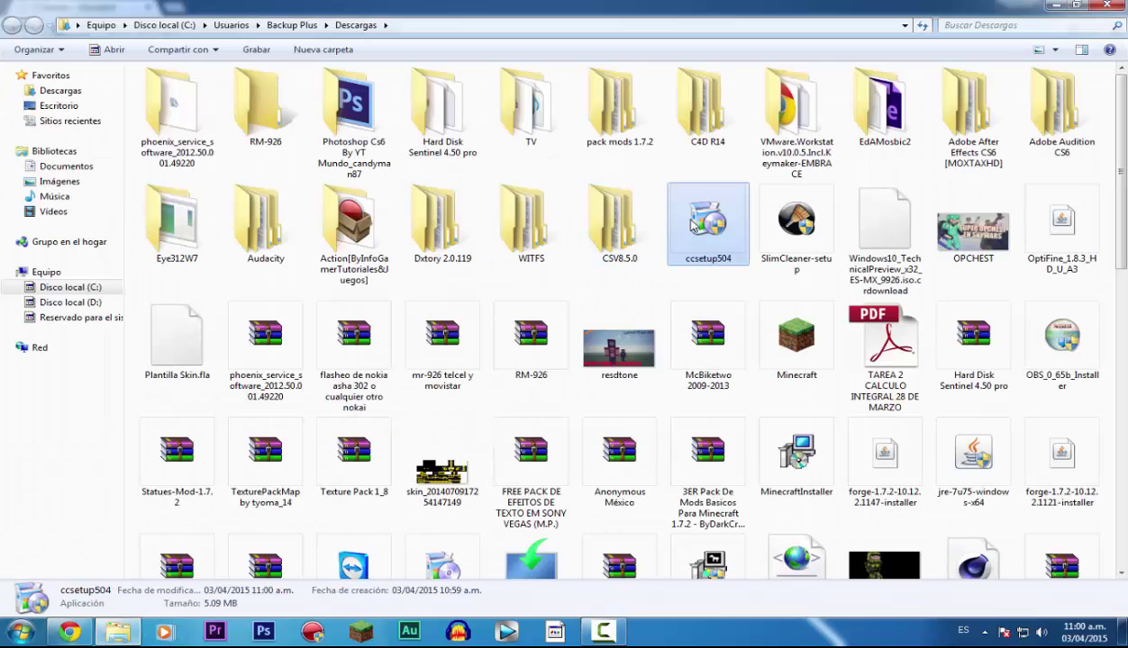
- Launch the ccsetup504 installer from the Descargas folder and close the folder window
{"action": "right_click", "coordinate": [690, 221]}
{"action": "left_click", "coordinate": [730, 247]}
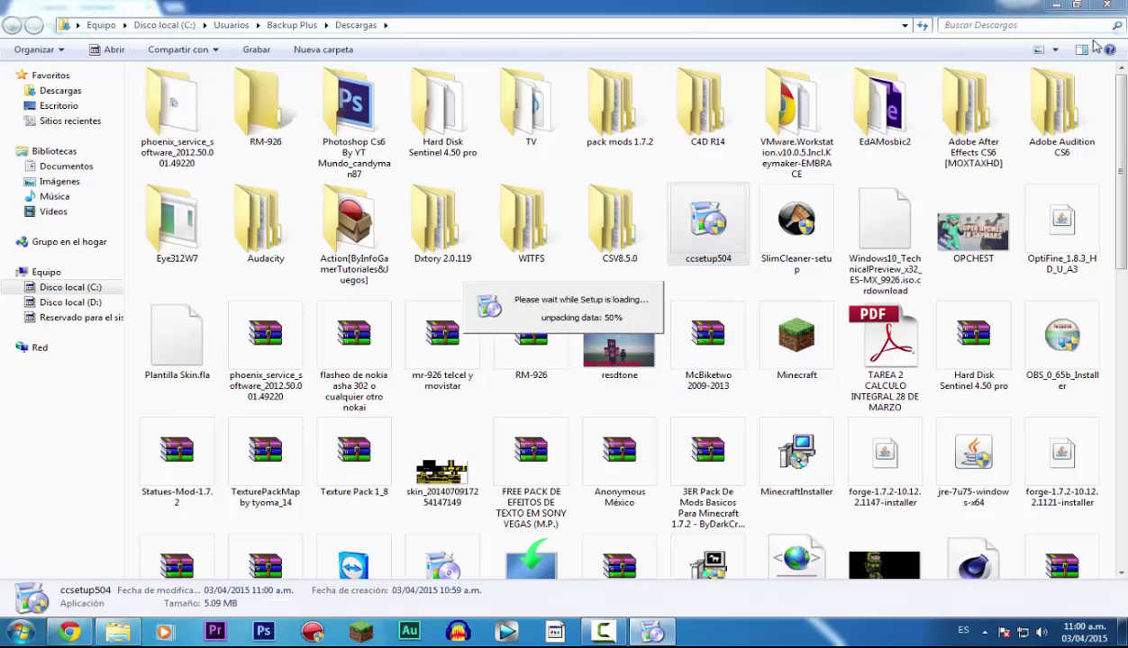
{"action": "left_click", "coordinate": [1107, 5]}
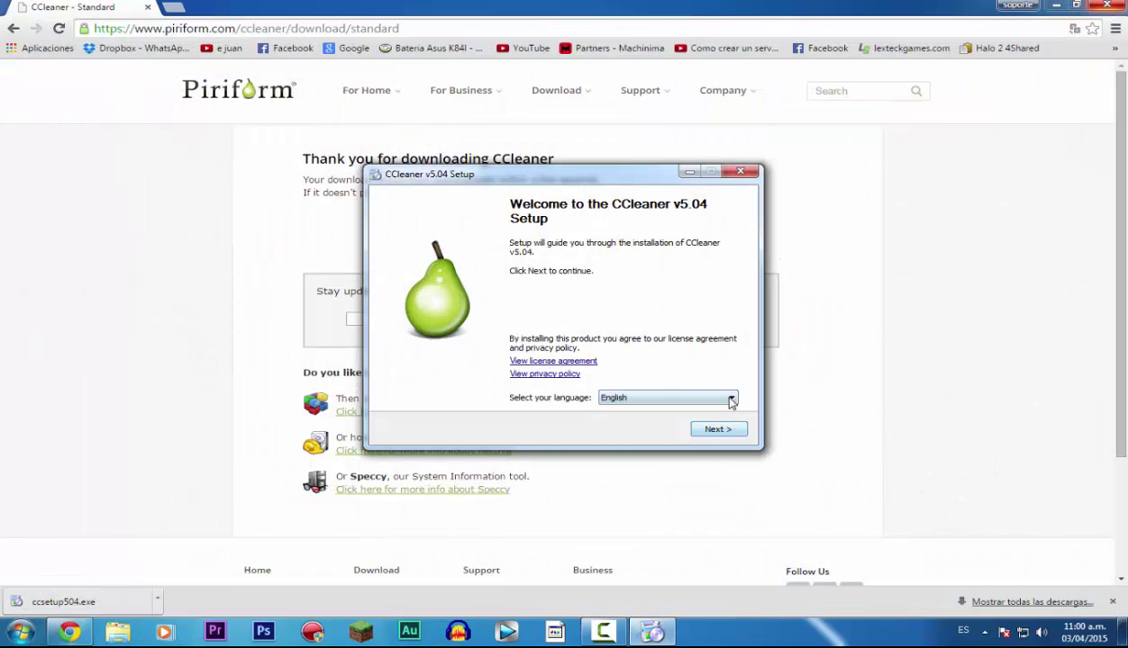
- Set the CCleaner setup language to Español, continue and close the browser window
{"action": "left_click", "coordinate": [731, 397]}
{"action": "scroll", "coordinate": [684, 176], "scroll_direction": "up", "scroll_amount": 1}
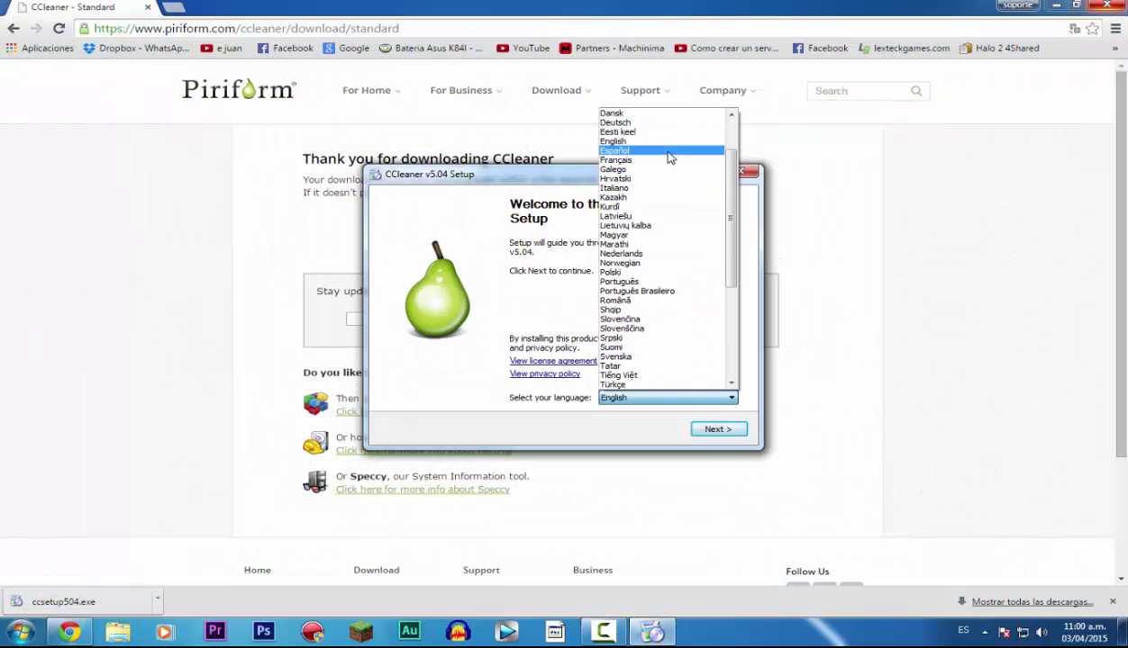
{"action": "left_click", "coordinate": [656, 150]}
{"action": "left_click", "coordinate": [718, 430]}
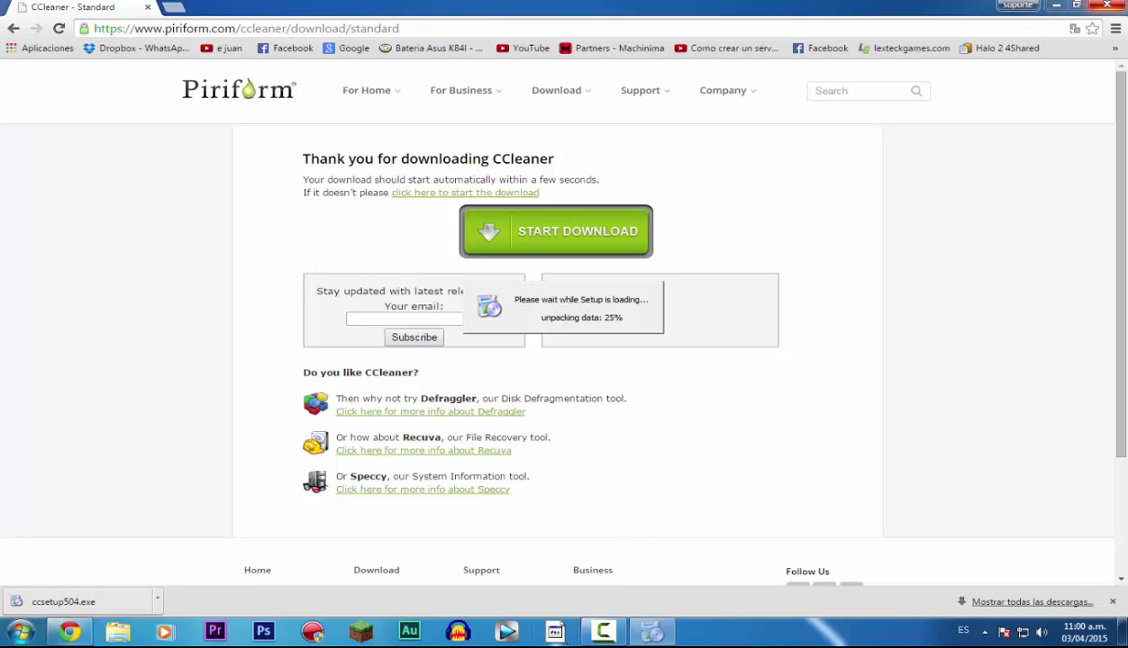
{"action": "left_click", "coordinate": [1104, 5]}
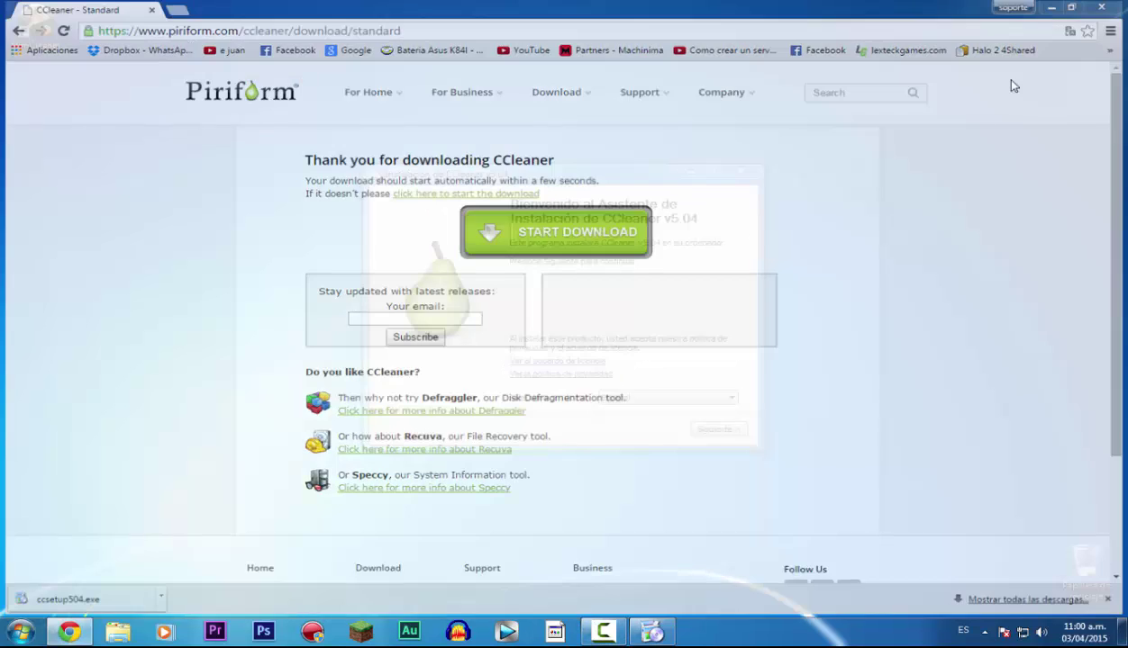
- Install CCleaner v5.04 with all default options and finish the wizard with Ejecutar CCleaner v5.04 enabled
{"action": "left_click", "coordinate": [717, 427]}
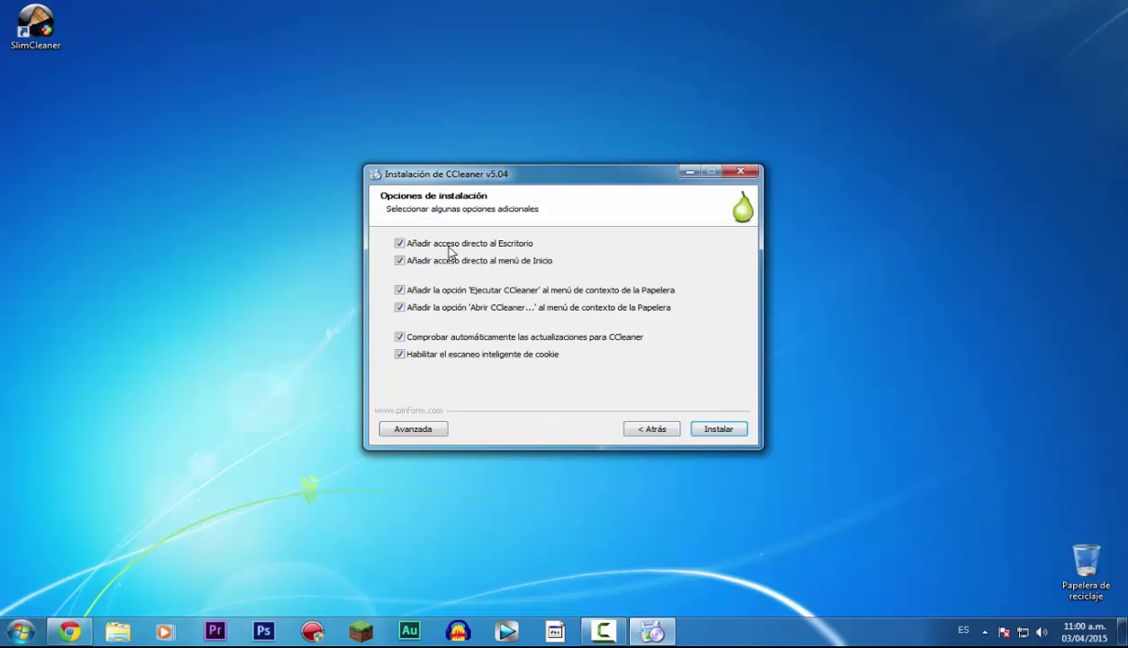
{"action": "left_click", "coordinate": [717, 428]}
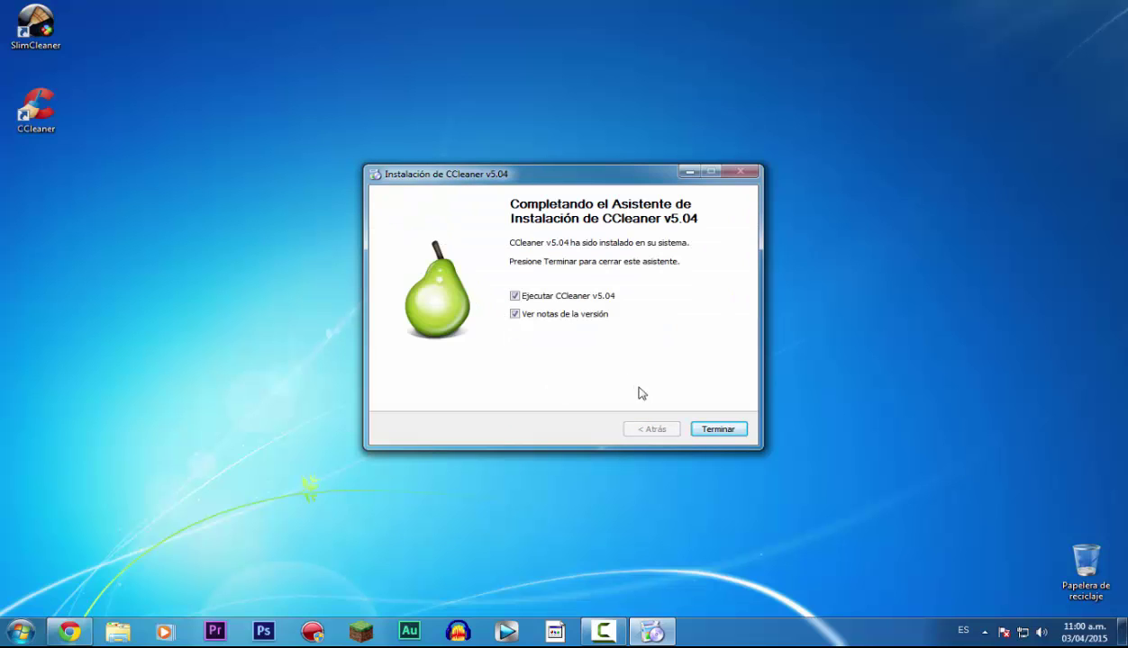
{"action": "left_click", "coordinate": [731, 430]}
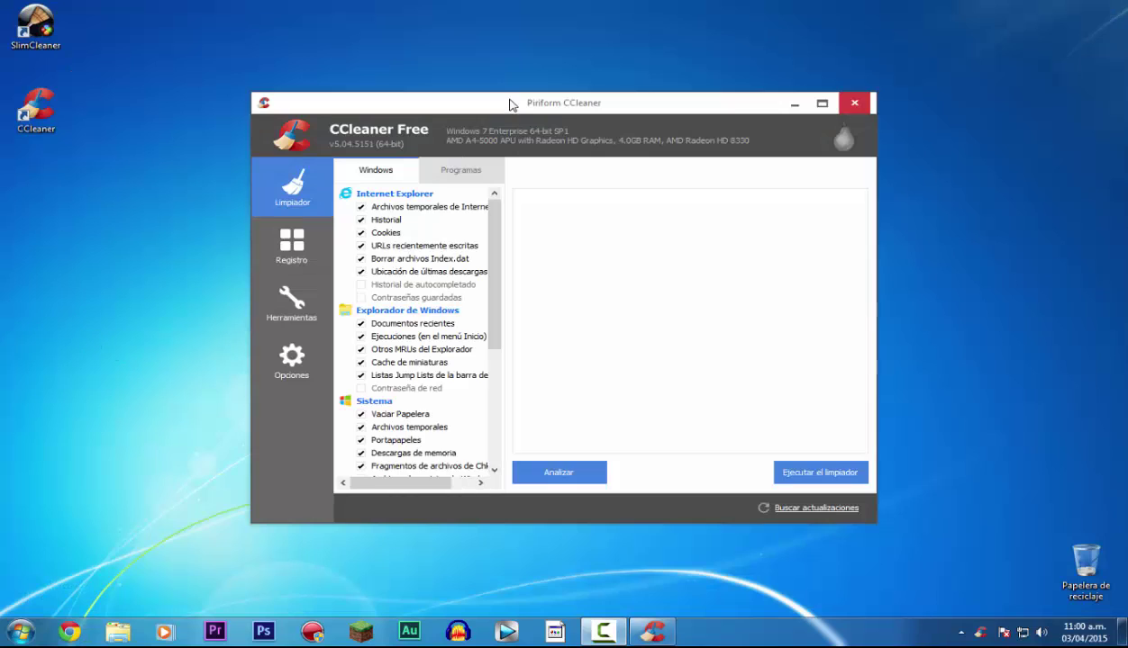
- Maximize the CCleaner window and look through the Windows items selected for cleaning
{"action": "double_click", "coordinate": [498, 100]}
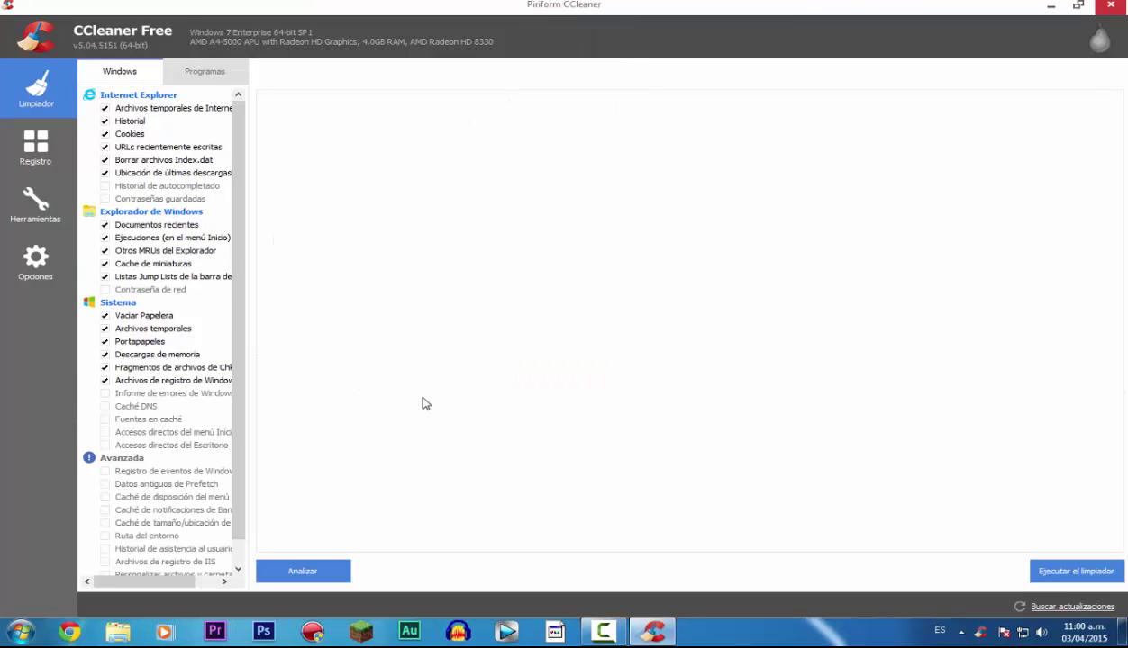
{"action": "left_click", "coordinate": [960, 633]}
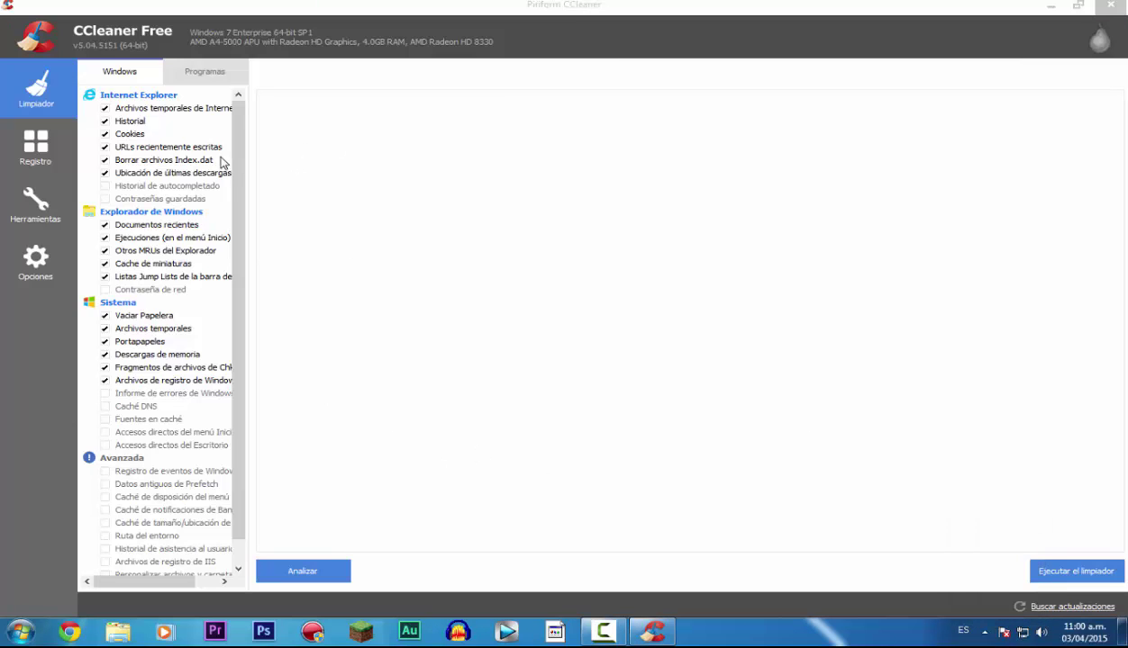
{"action": "left_click_drag", "start_coordinate": [232, 153], "coordinate": [232, 186]}
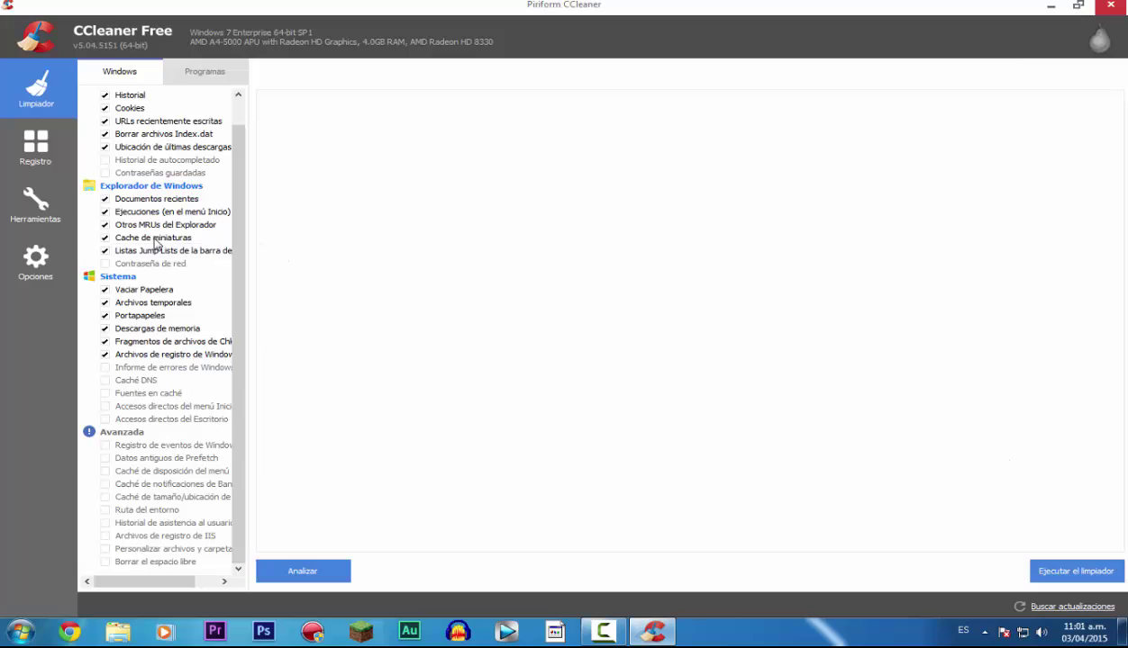
{"action": "scroll", "coordinate": [154, 142], "scroll_direction": "up", "scroll_amount": 1}
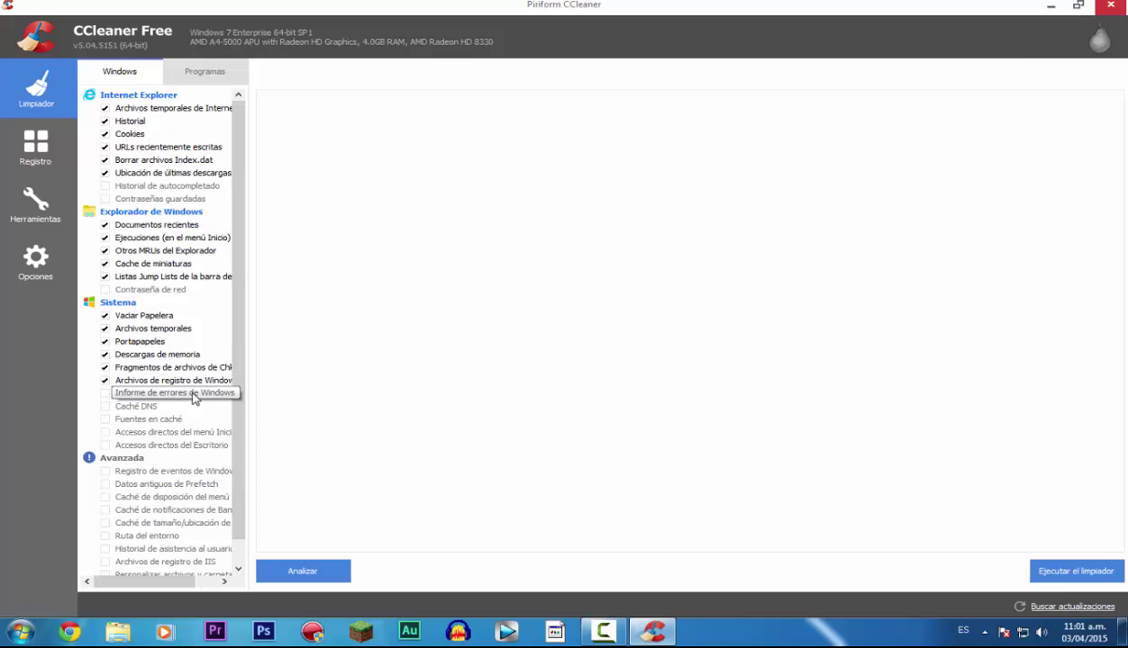
- Run the cleaner three times on the selected items, accepting the permanent deletion of files each time
{"action": "left_click", "coordinate": [1072, 576]}
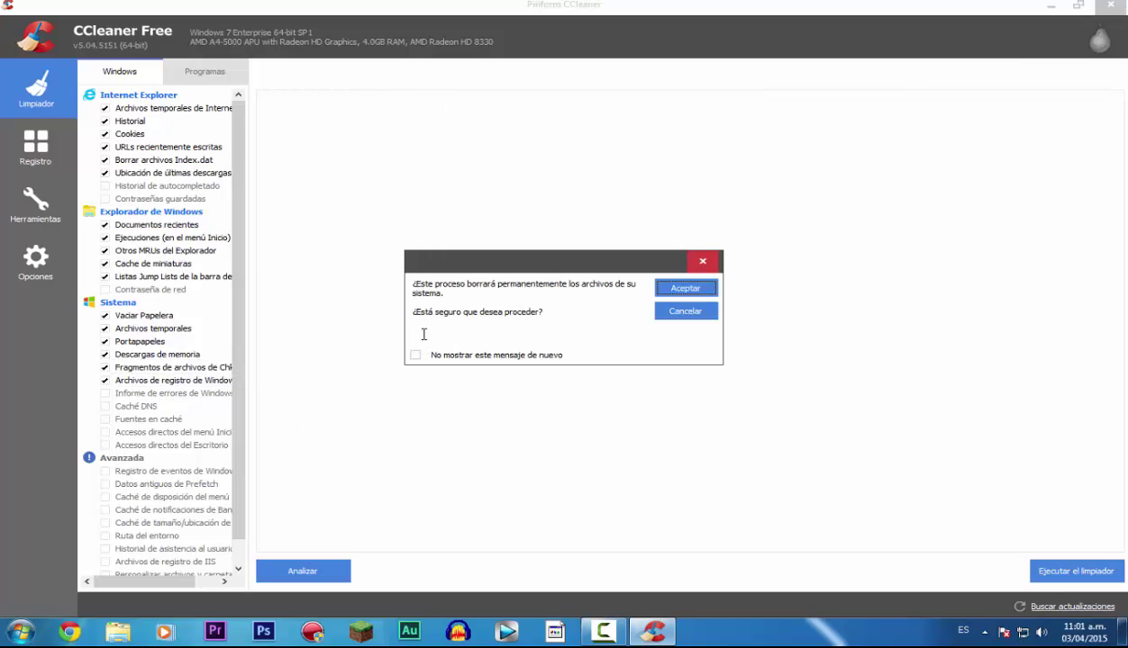
{"action": "left_click", "coordinate": [662, 287]}
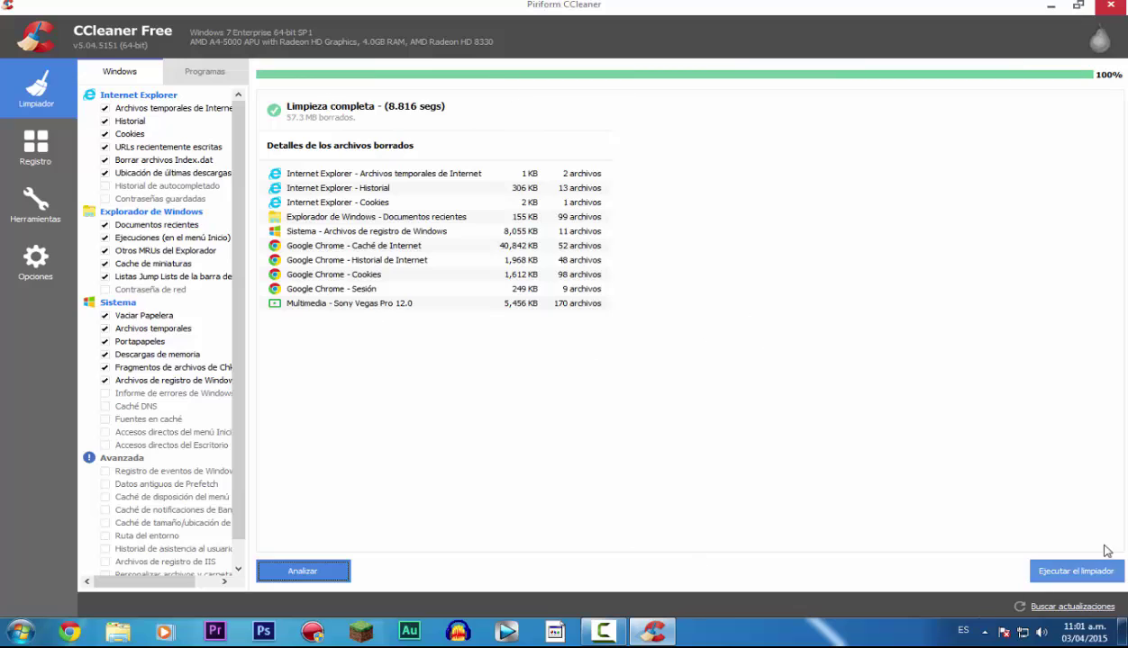
{"action": "left_click", "coordinate": [1043, 565]}
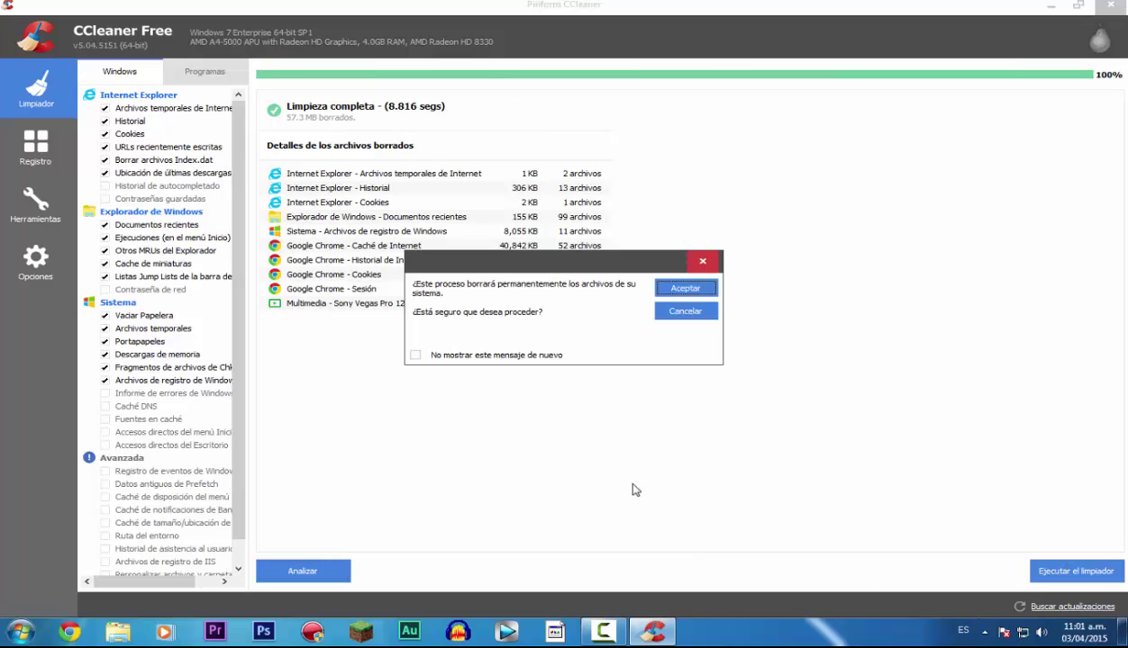
{"action": "left_click", "coordinate": [671, 290]}
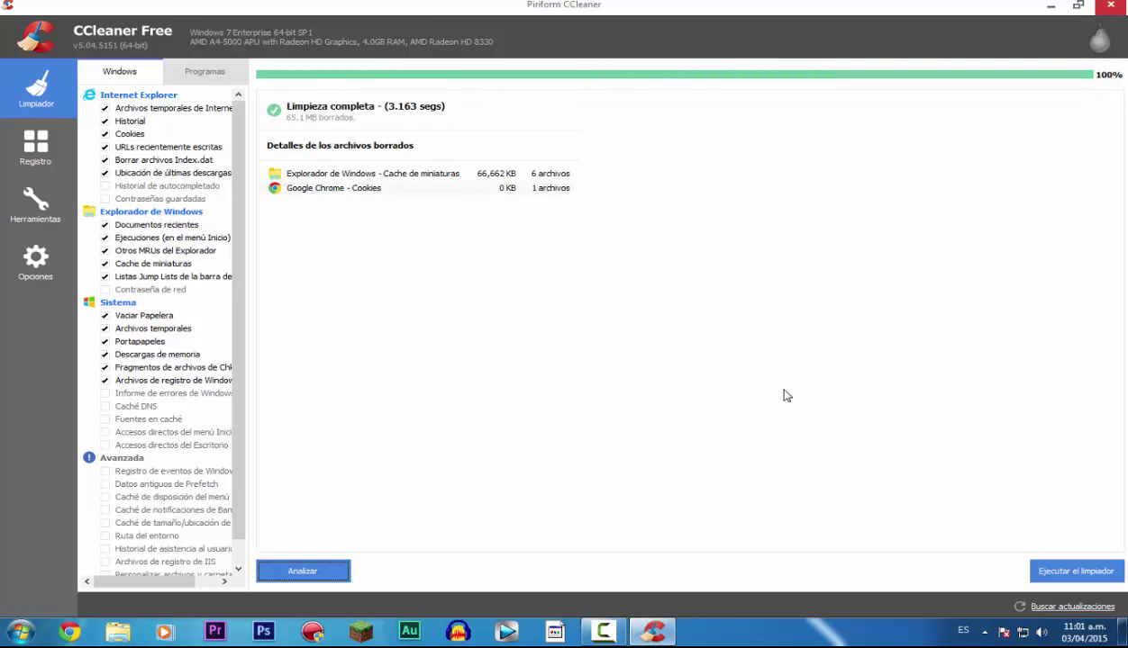
{"action": "left_click", "coordinate": [1071, 579]}
{"action": "left_click", "coordinate": [692, 283]}
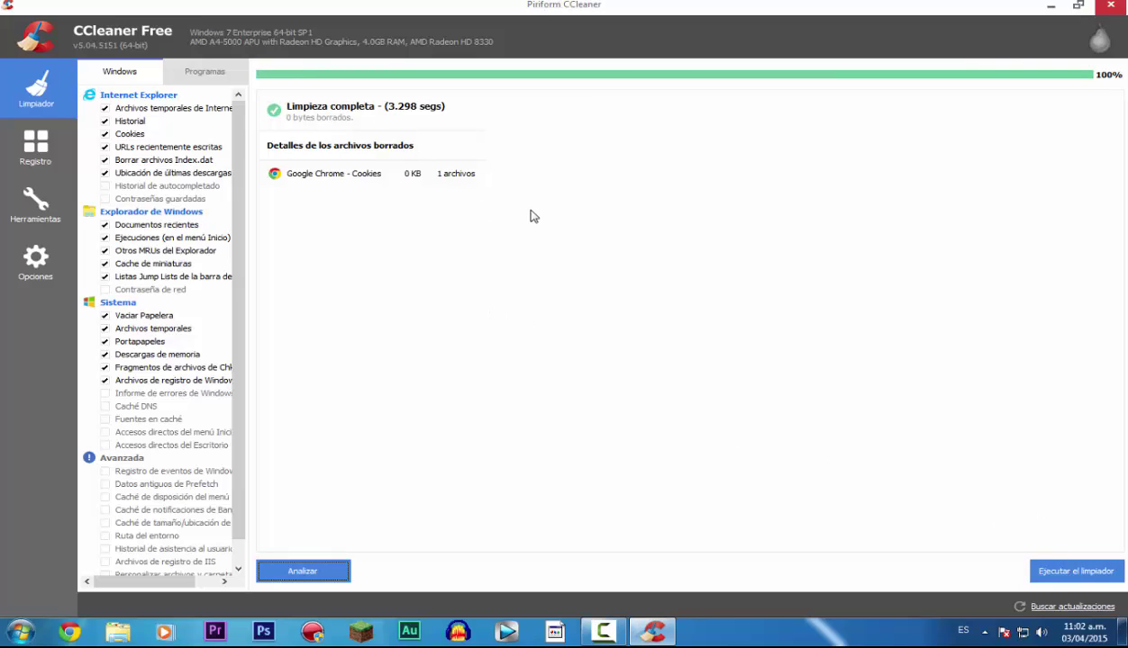
- Scan the registry for problems with all categories enabled and inspect the data and registry keys of the listed entries
{"action": "left_click", "coordinate": [36, 148]}
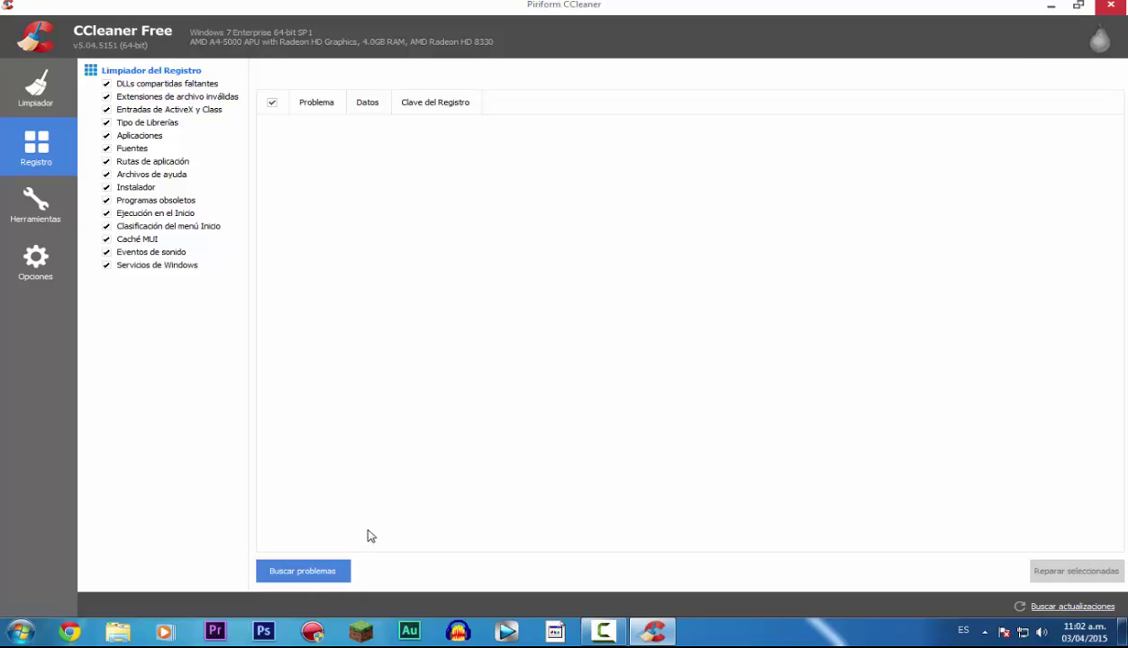
{"action": "left_click", "coordinate": [328, 560]}
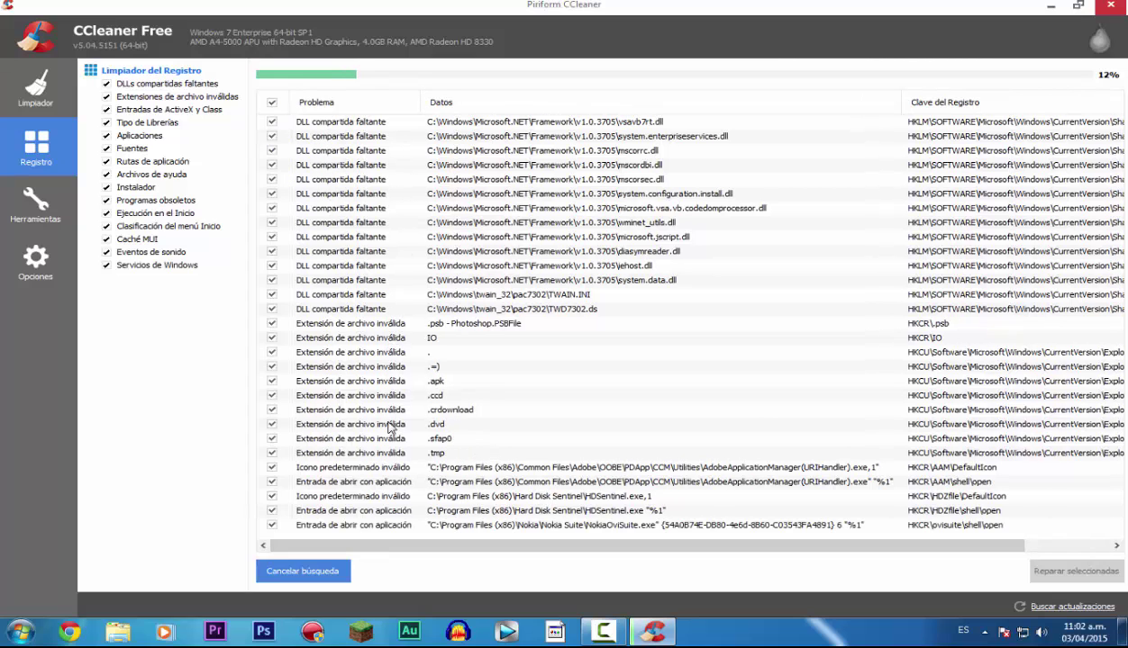
{"action": "left_click", "coordinate": [387, 382]}
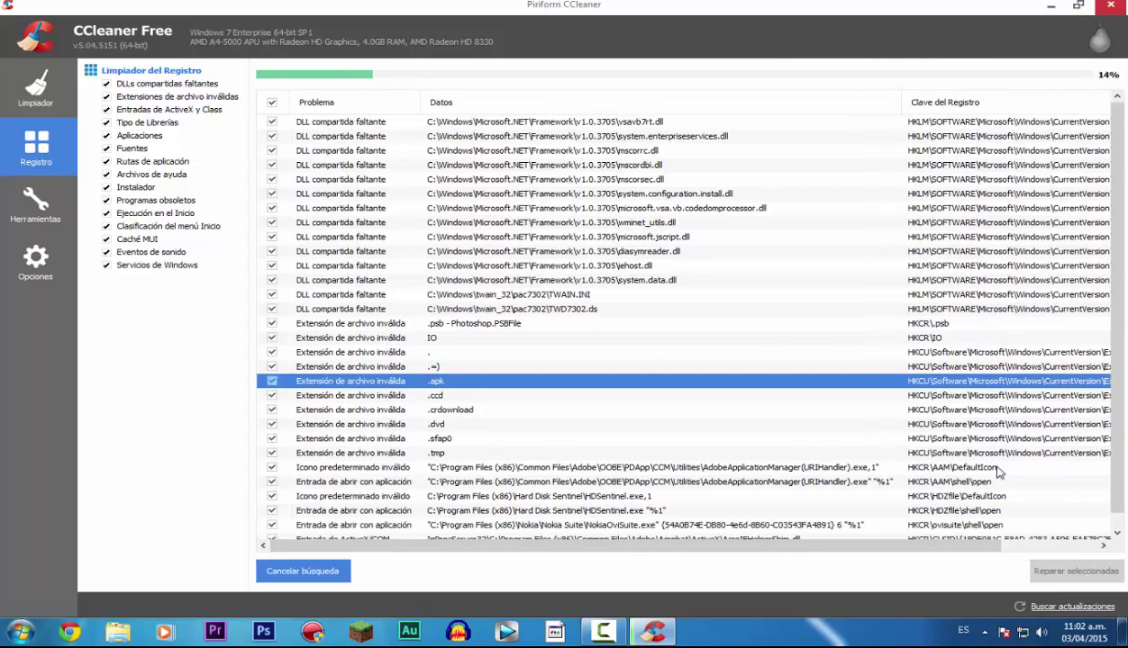
{"action": "left_click_drag", "start_coordinate": [654, 546], "coordinate": [748, 547]}
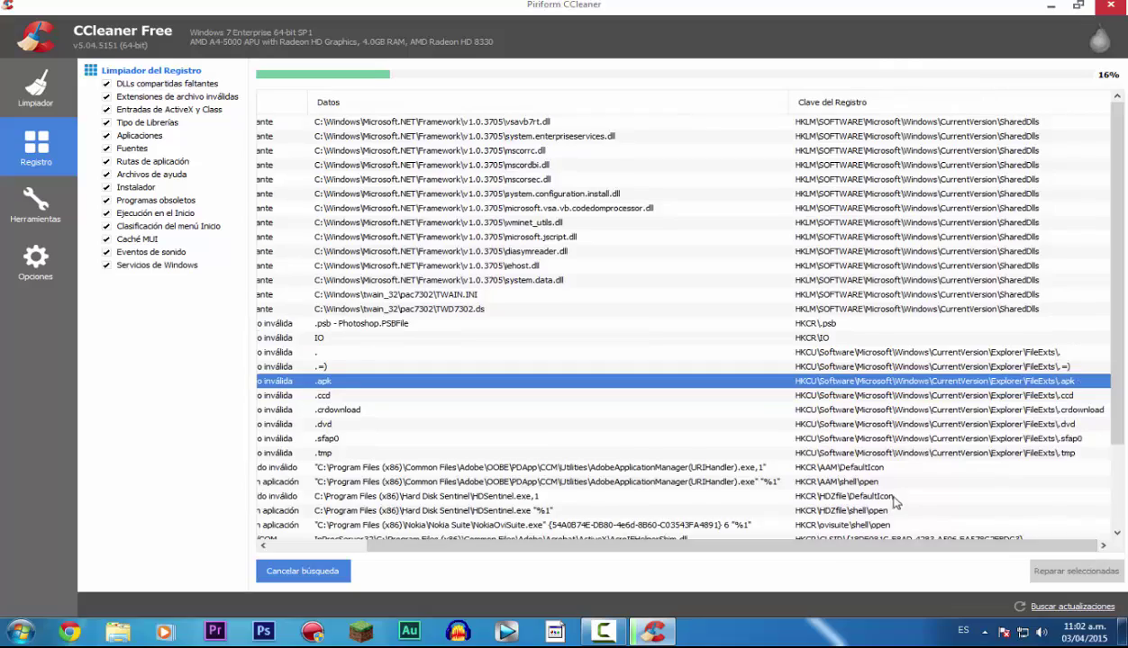
{"action": "left_click_drag", "start_coordinate": [554, 548], "coordinate": [460, 547]}
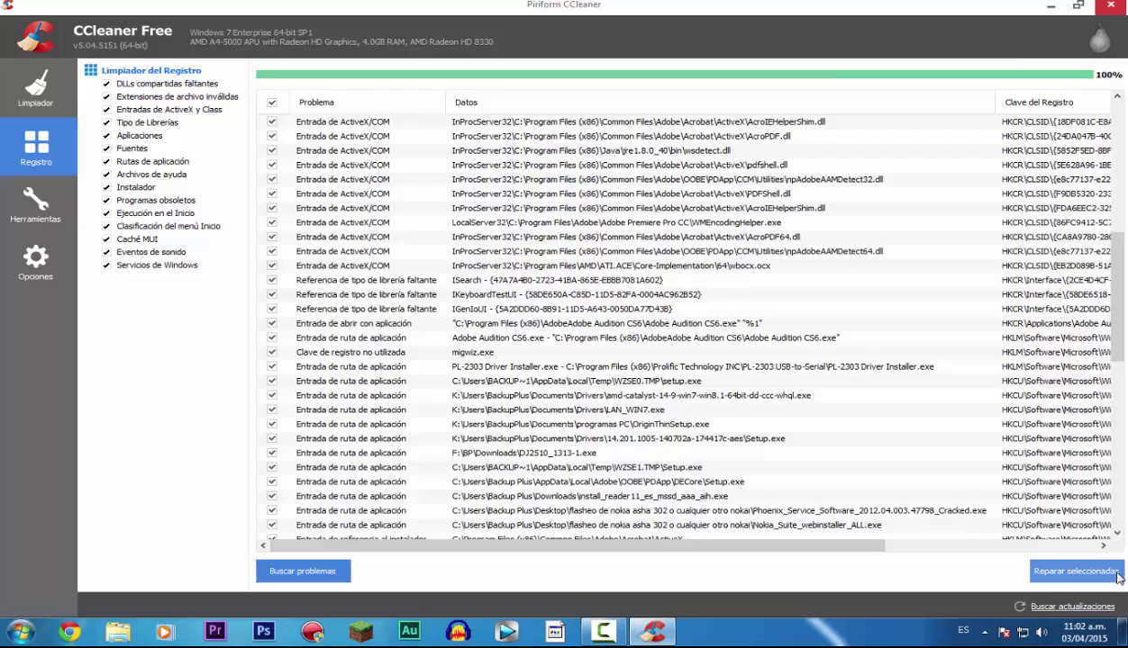
- Repair all selected registry problems without making a backup, and start another registry scan
{"action": "left_click", "coordinate": [1077, 571]}
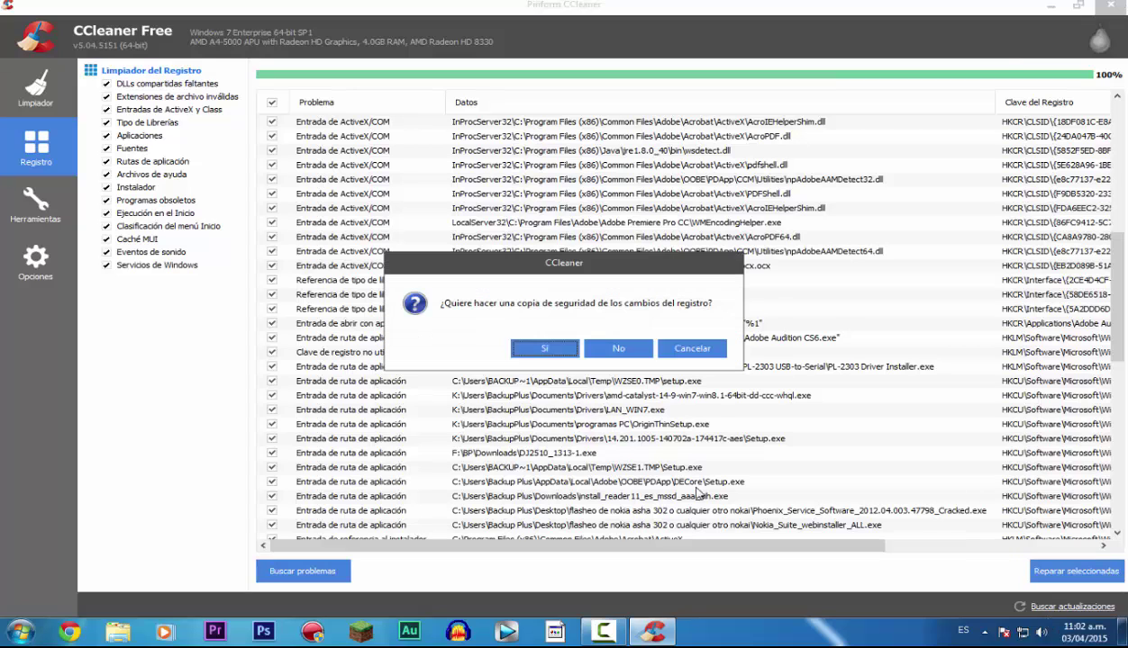
{"action": "left_click", "coordinate": [605, 350]}
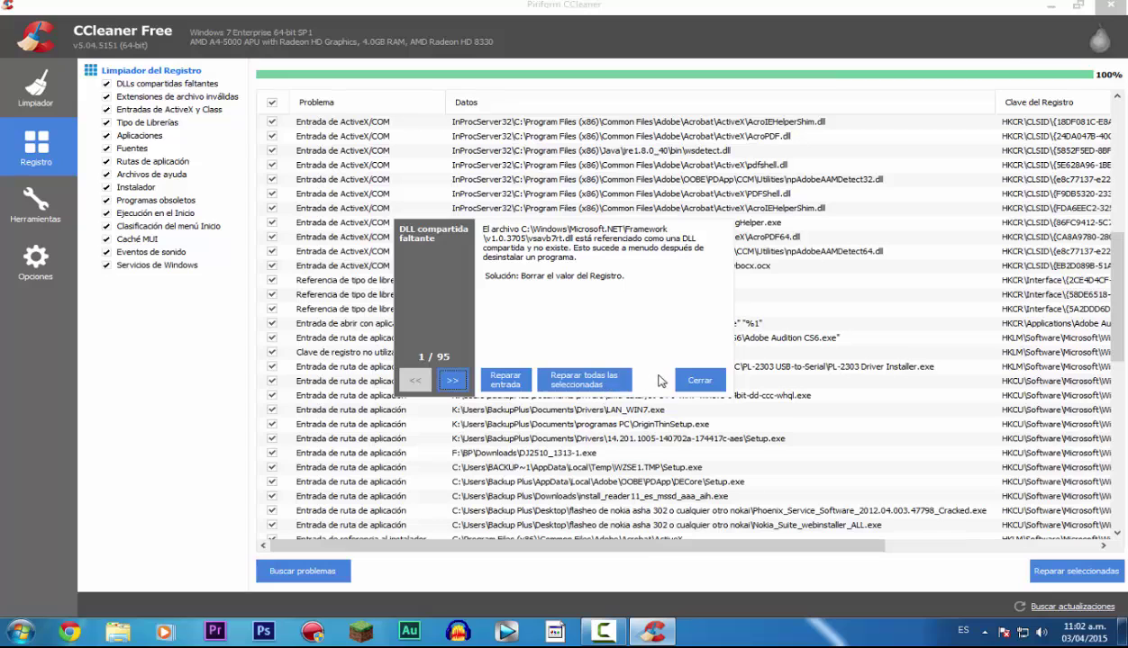
{"action": "left_click", "coordinate": [452, 380]}
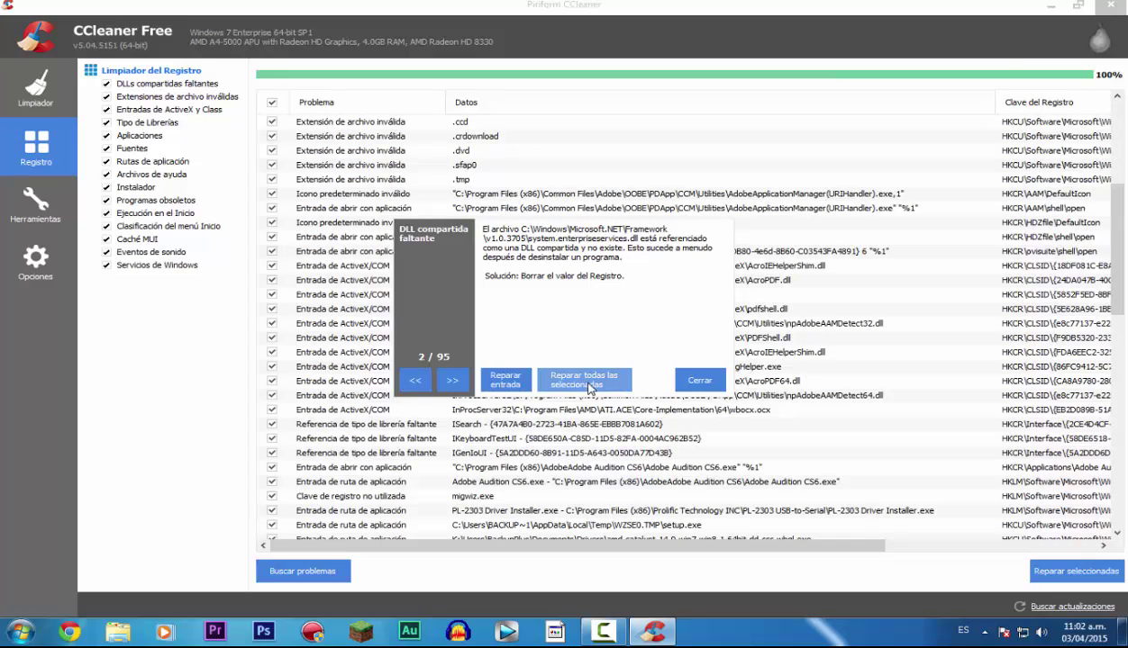
{"action": "left_click", "coordinate": [587, 383]}
{"action": "left_click", "coordinate": [691, 379]}
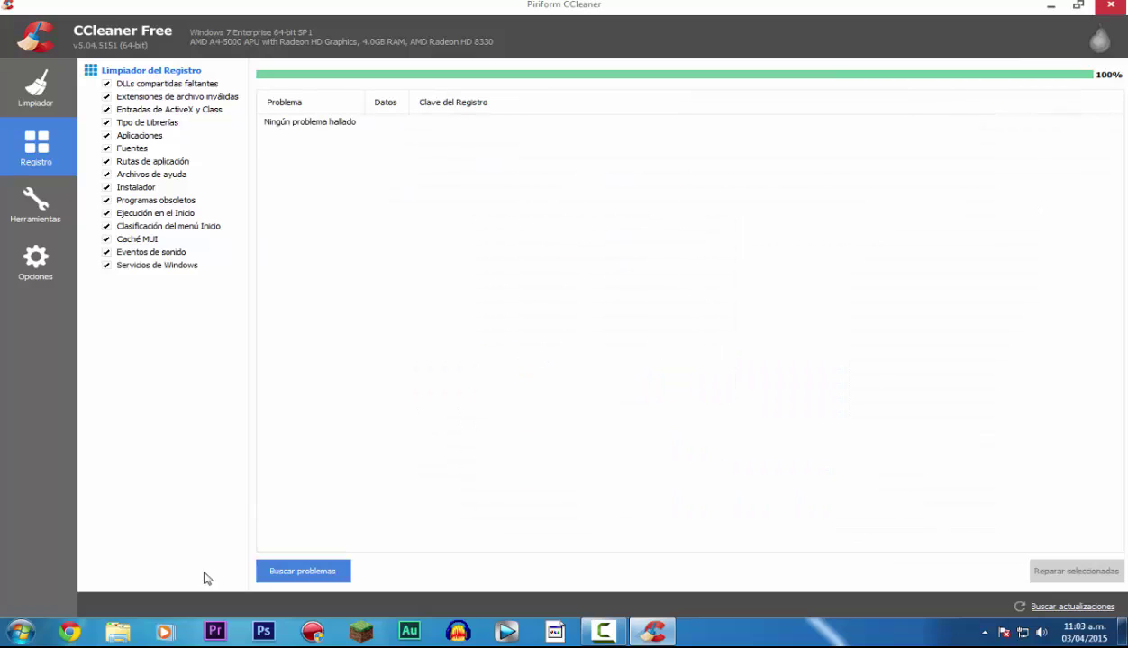
{"action": "left_click", "coordinate": [295, 569]}
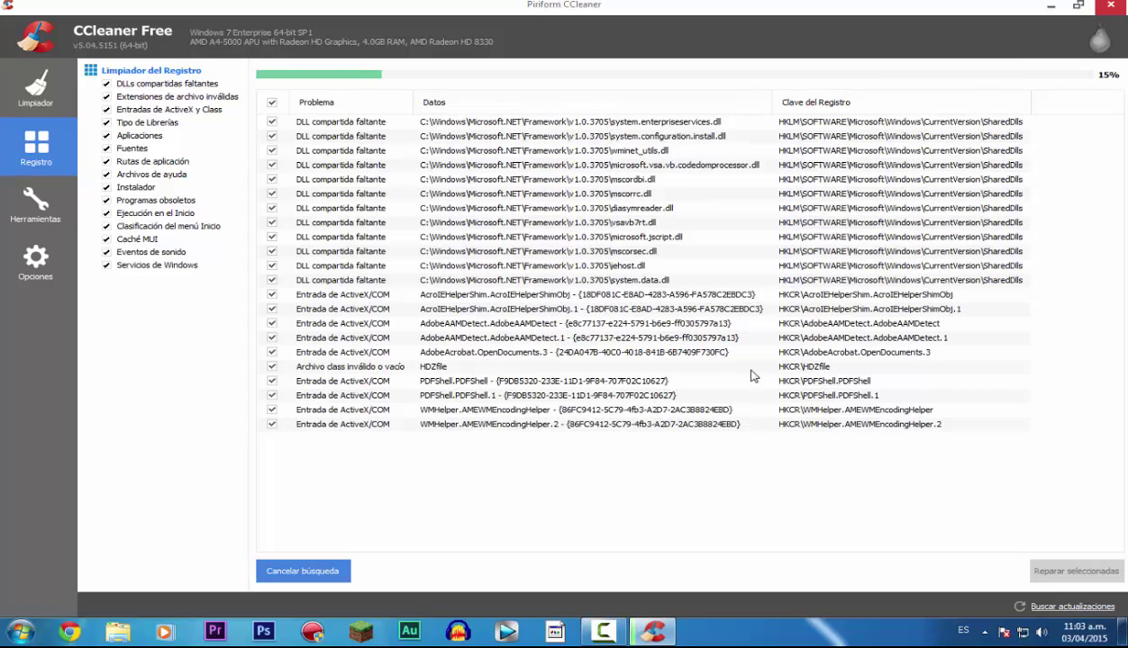
- Look through the installed programs available for uninstalling and the programs configured to run at Windows startup
{"action": "left_click", "coordinate": [41, 194]}
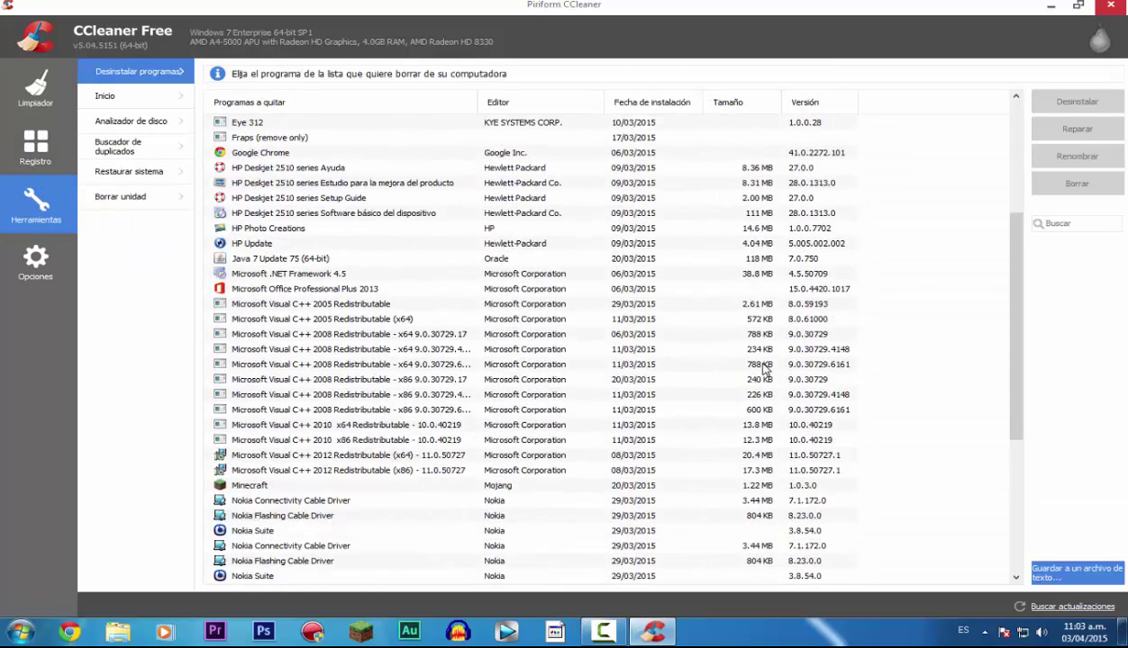
{"action": "left_click", "coordinate": [667, 290]}
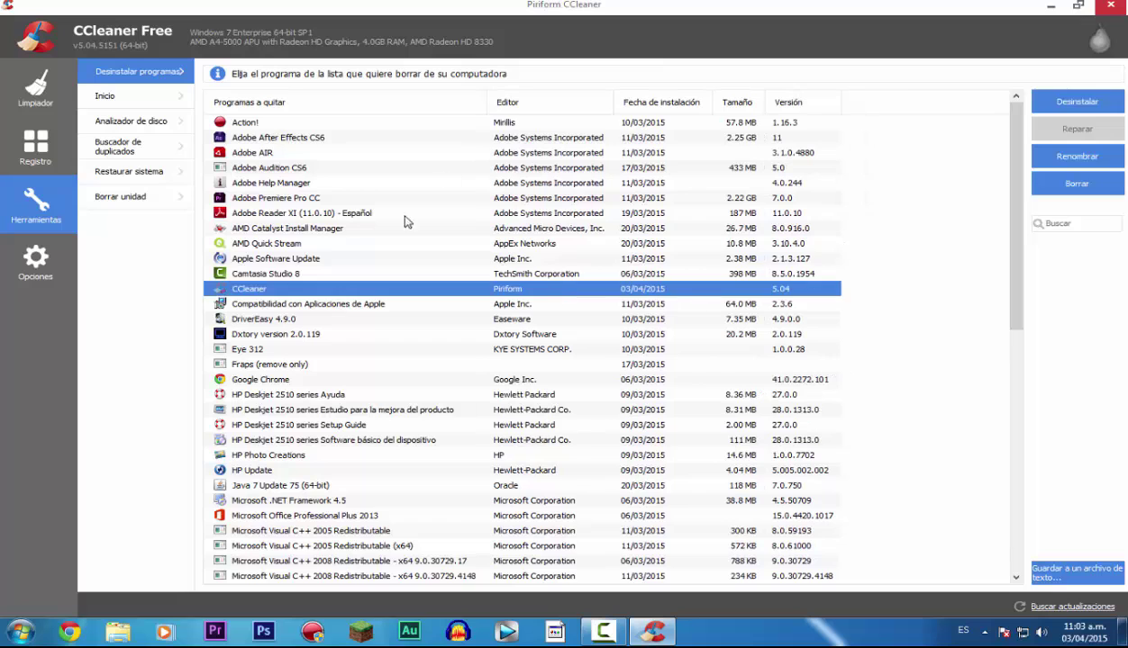
{"action": "scroll", "coordinate": [462, 223], "scroll_direction": "down", "scroll_amount": 5}
{"action": "scroll", "coordinate": [462, 222], "scroll_direction": "down", "scroll_amount": 5}
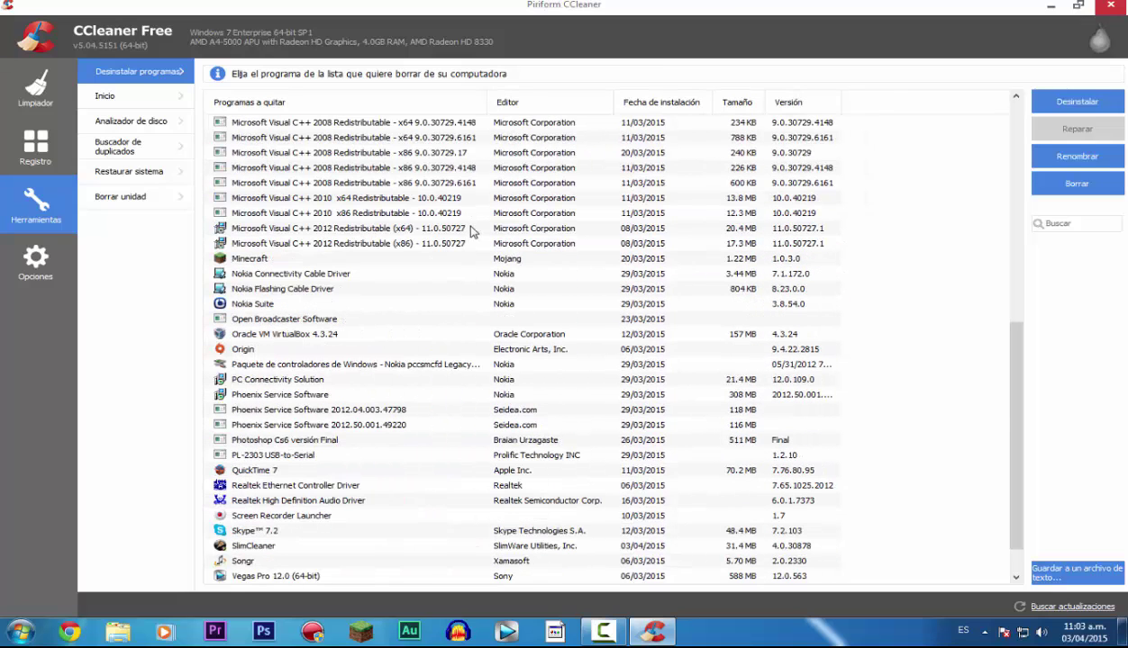
{"action": "left_click", "coordinate": [108, 95]}
{"action": "left_click", "coordinate": [351, 235]}
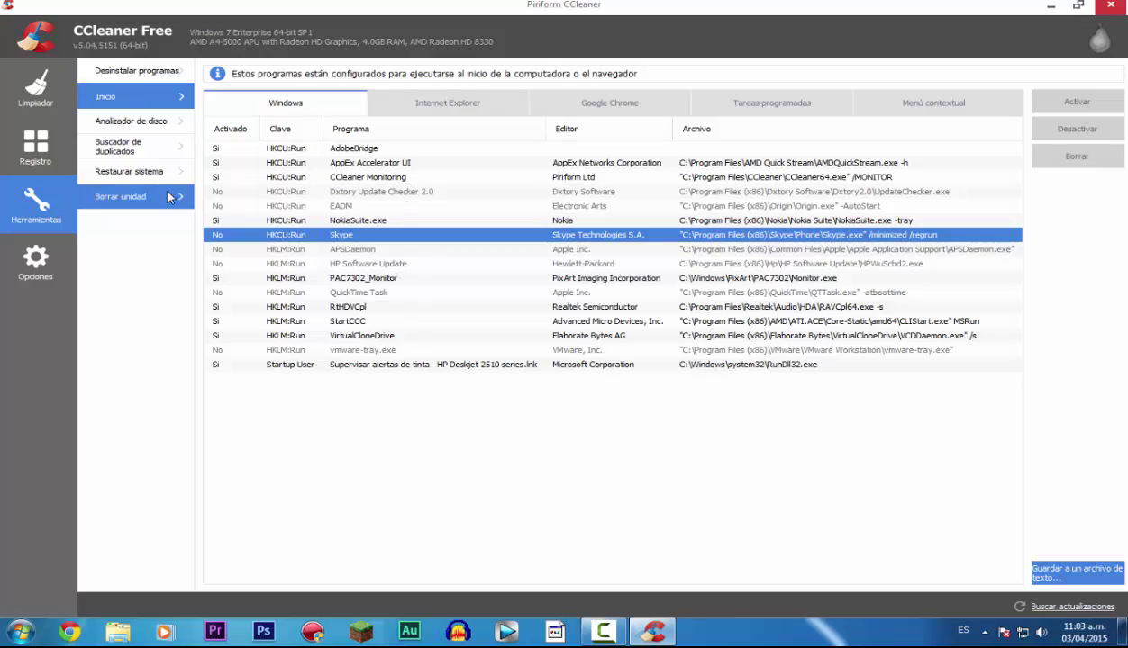
- Examine the settings of the disk analyzer, duplicate finder and drive wiper tools without running them
{"action": "left_click", "coordinate": [153, 123]}
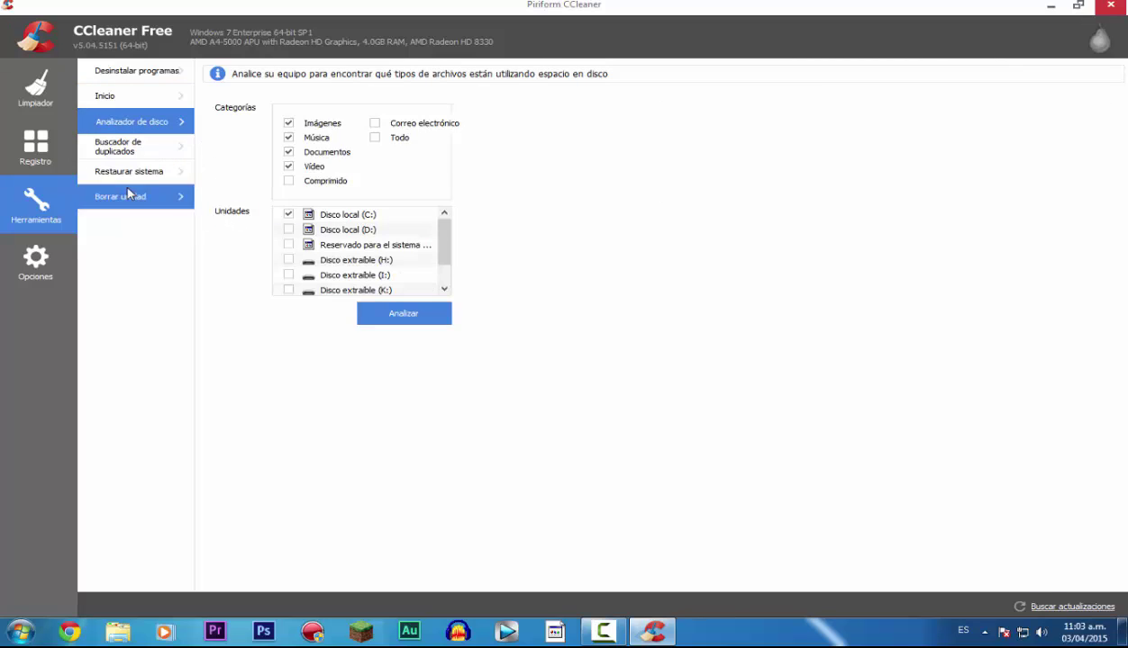
{"action": "left_click", "coordinate": [145, 171]}
{"action": "left_click", "coordinate": [150, 153]}
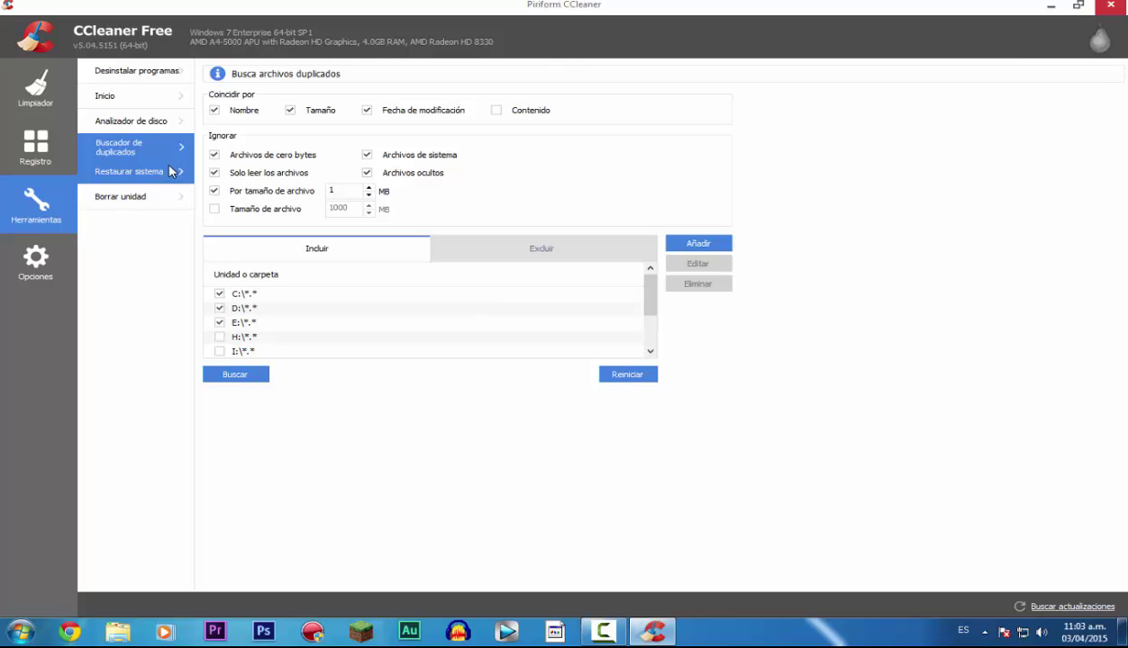
{"action": "left_click", "coordinate": [158, 198]}
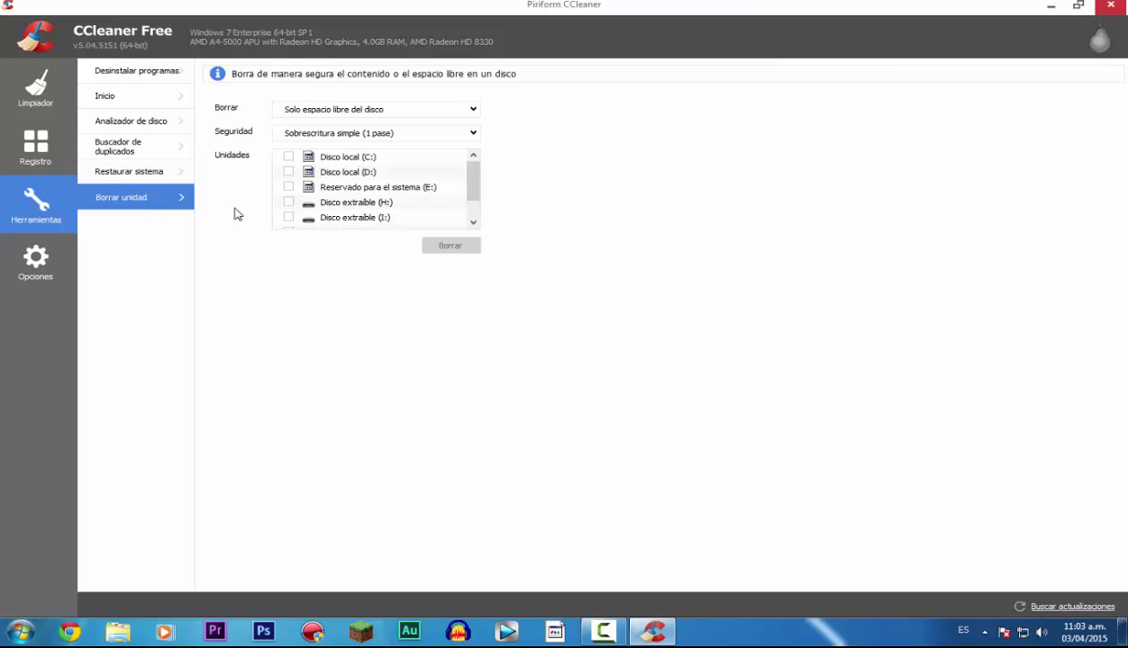
{"action": "left_click", "coordinate": [322, 188]}
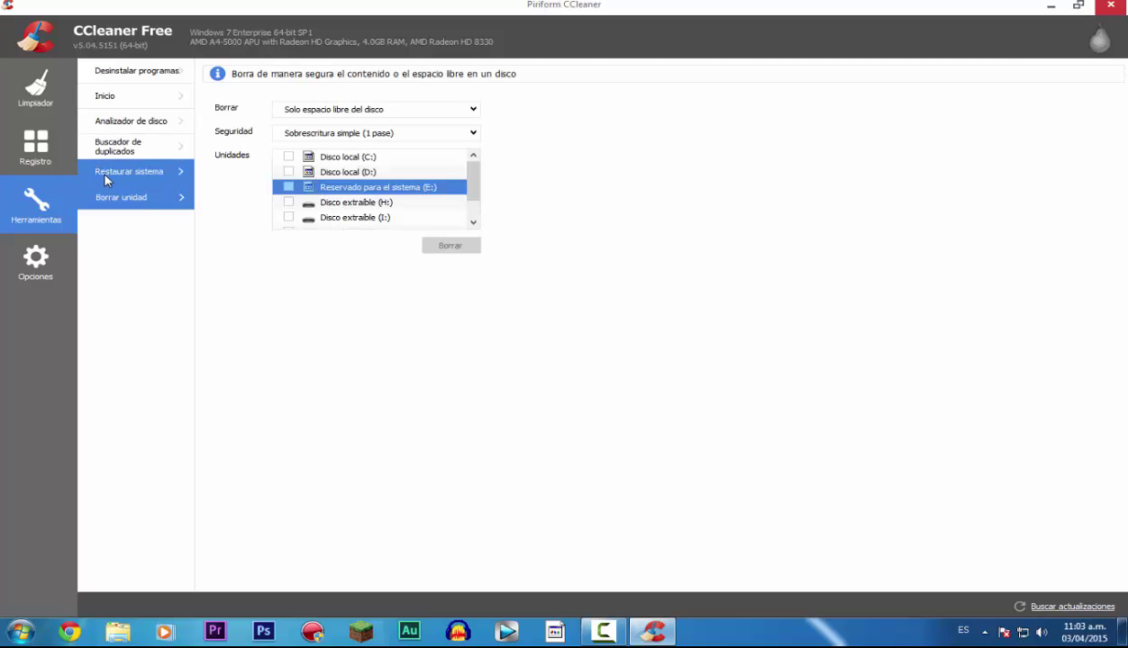
- Examine the system restore points and select the one dated 24/03/2015
{"action": "left_click", "coordinate": [162, 178]}
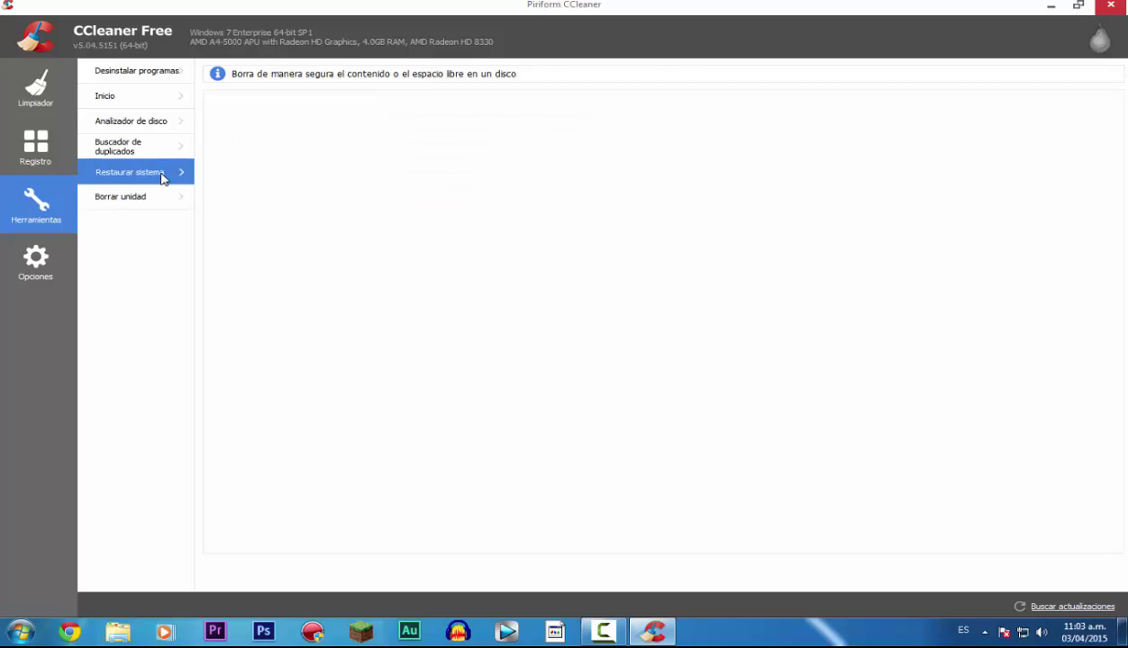
{"action": "left_click", "coordinate": [350, 137]}
{"action": "left_click", "coordinate": [347, 161]}
{"action": "left_click", "coordinate": [270, 136]}
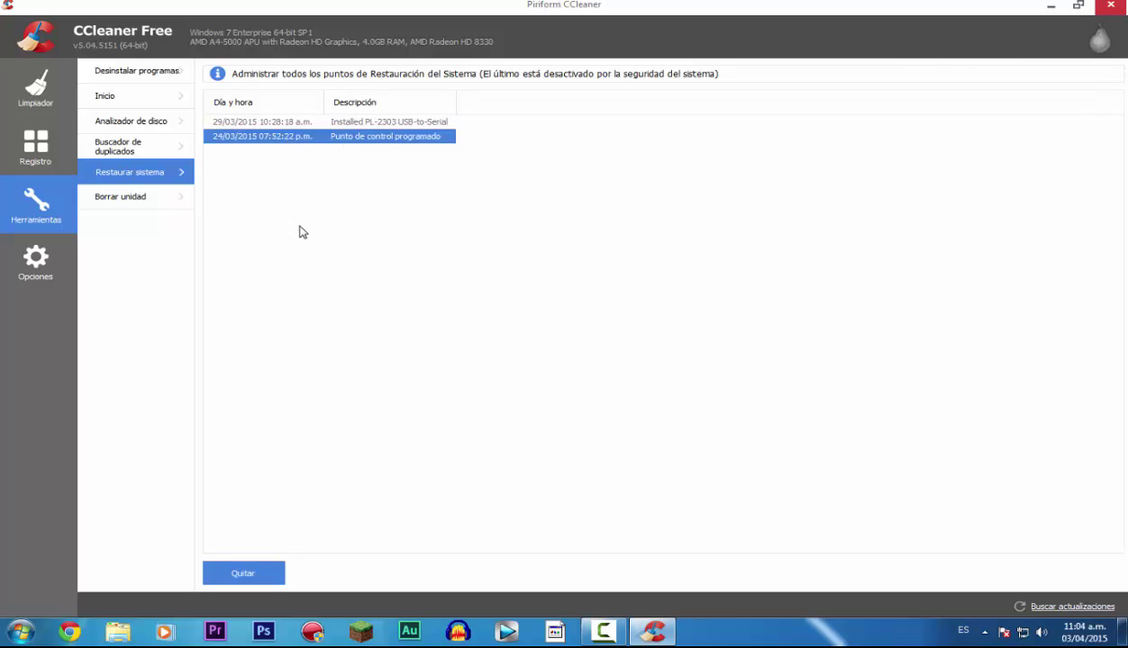
- Look through the CCleaner options pages: Configuración, Cookies, Incluir, Excluir, Monitorizar, Avanzadas and Acerca de
{"action": "left_click", "coordinate": [52, 257]}
{"action": "left_click", "coordinate": [149, 72]}
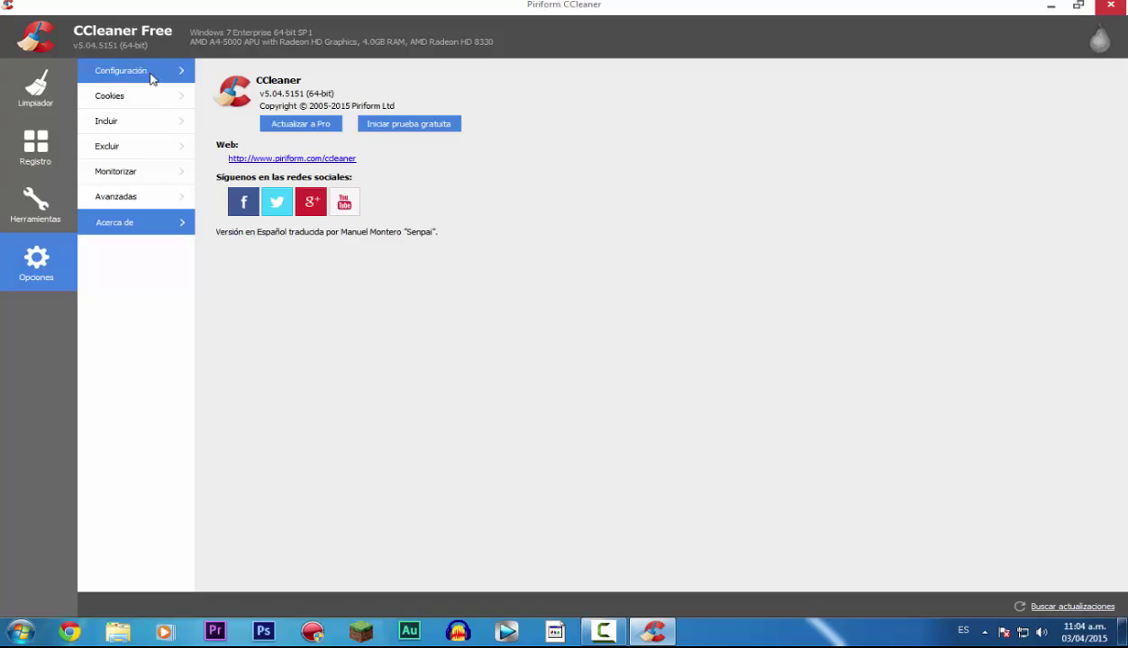
{"action": "left_click", "coordinate": [147, 92]}
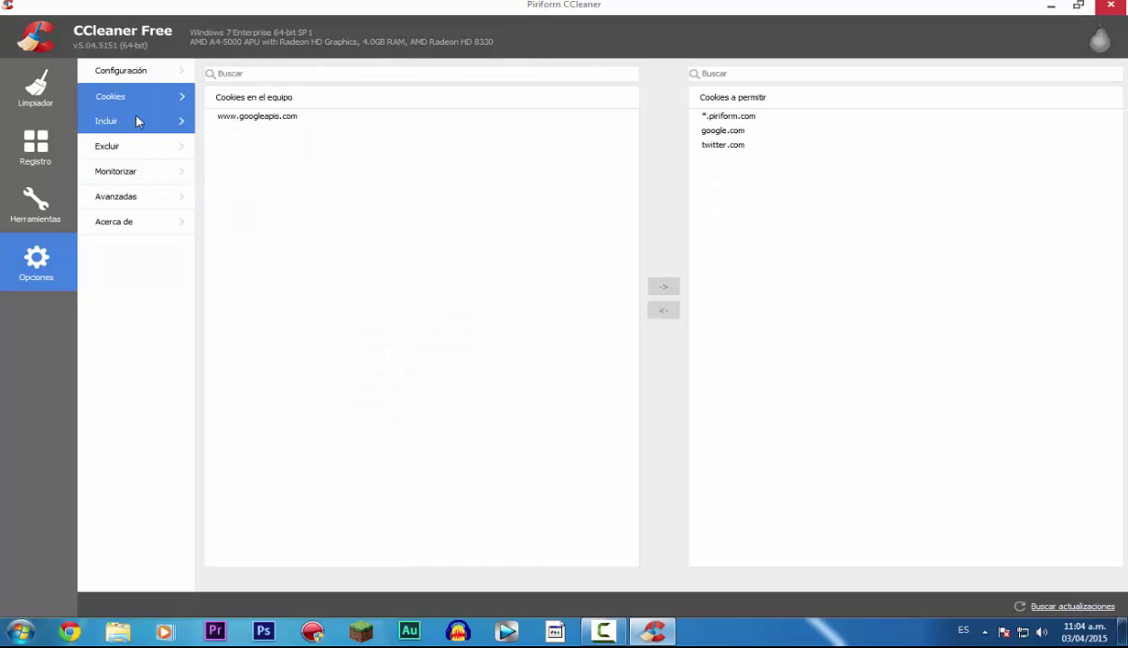
{"action": "left_click", "coordinate": [135, 120]}
{"action": "left_click", "coordinate": [117, 146]}
{"action": "left_click", "coordinate": [120, 183]}
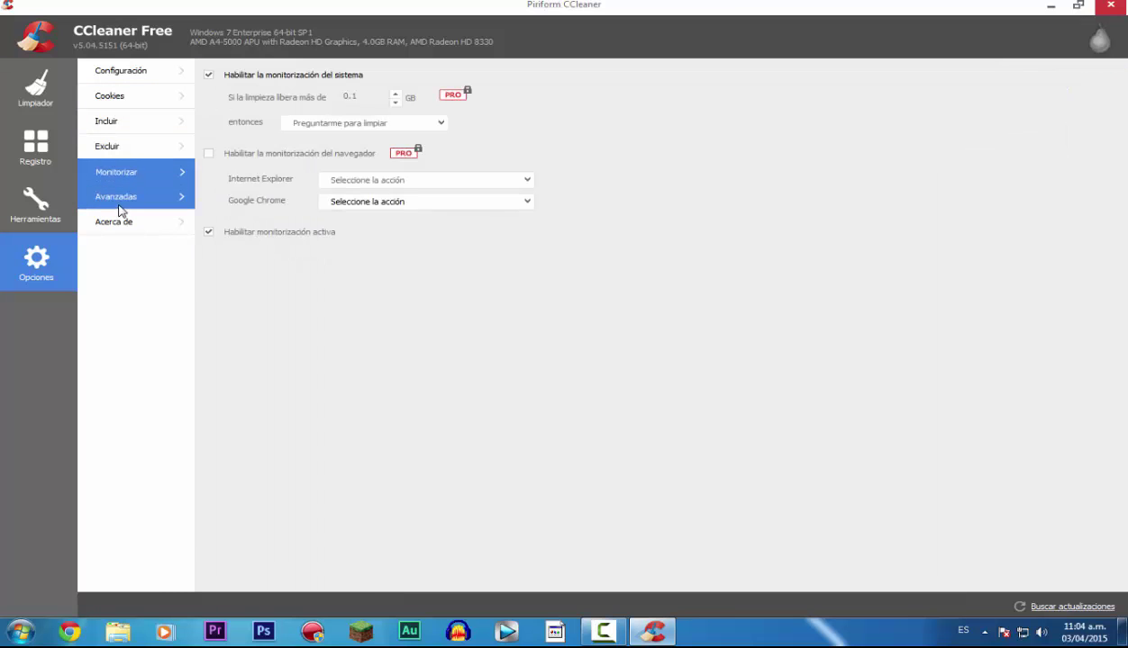
{"action": "left_click", "coordinate": [119, 204]}
{"action": "left_click", "coordinate": [114, 227]}
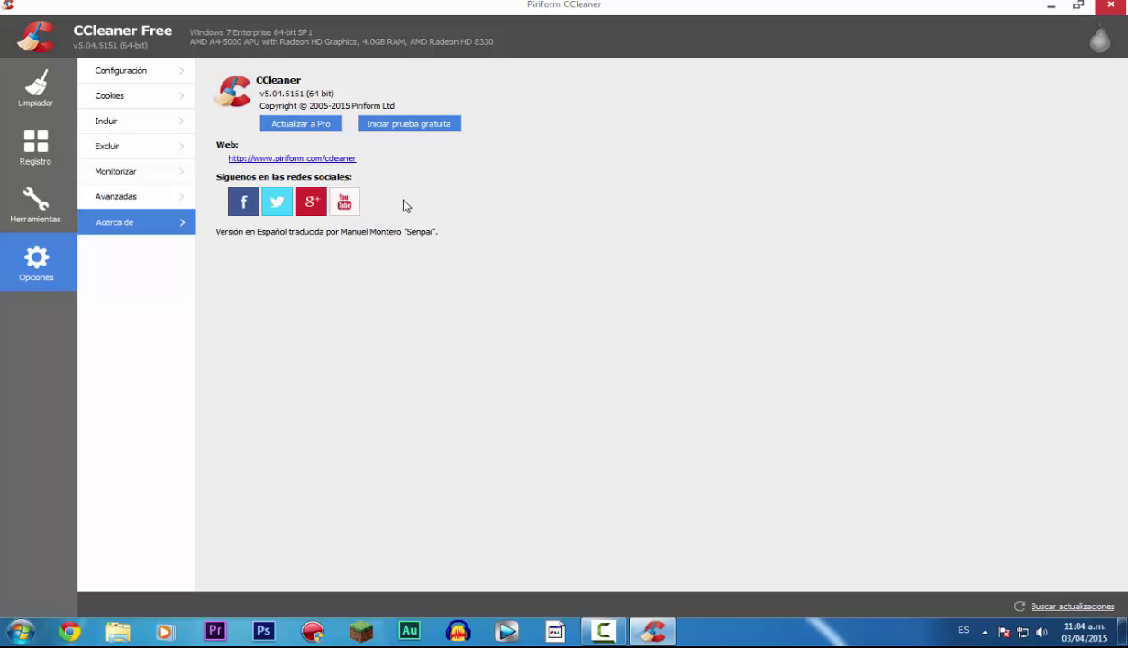
- Close the CCleaner window and return to the Windows desktop
{"action": "left_click", "coordinate": [1109, 6]}
{"action": "left_click_drag", "start_coordinate": [325, 209], "coordinate": [833, 396]}
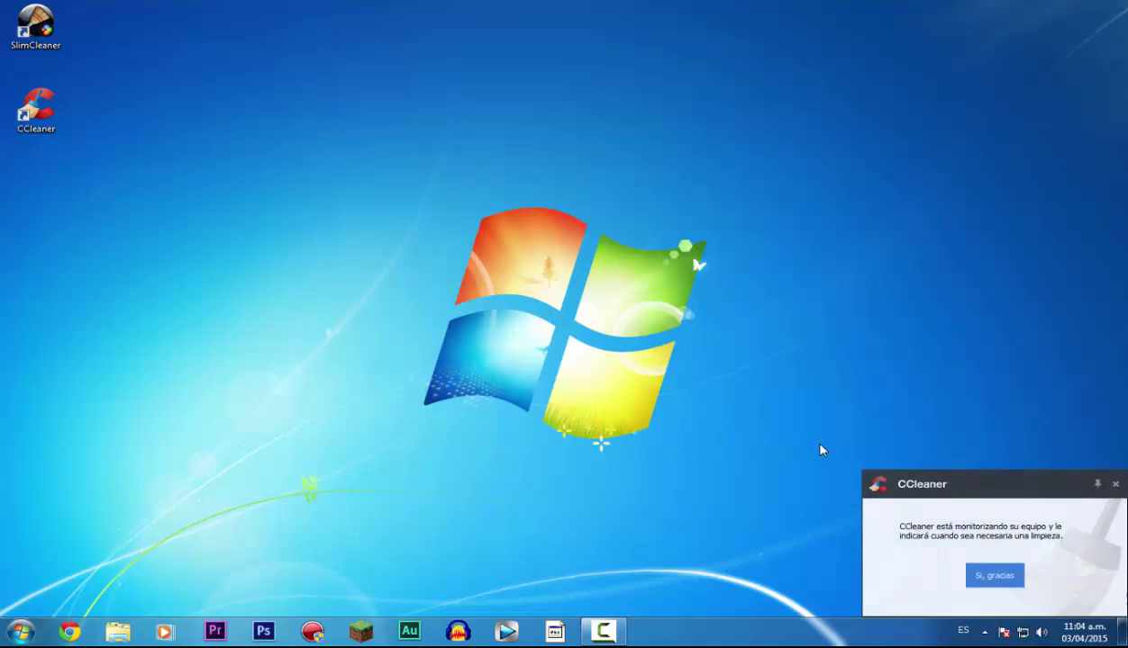